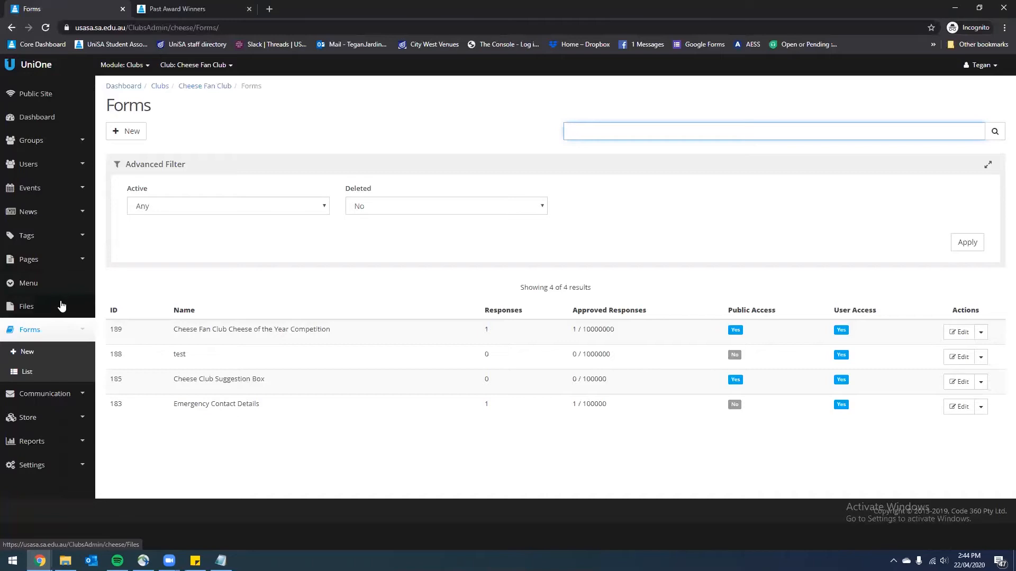
Step: Start a new page from the Cheese Fan Club's list of pages
left_click(80, 266)
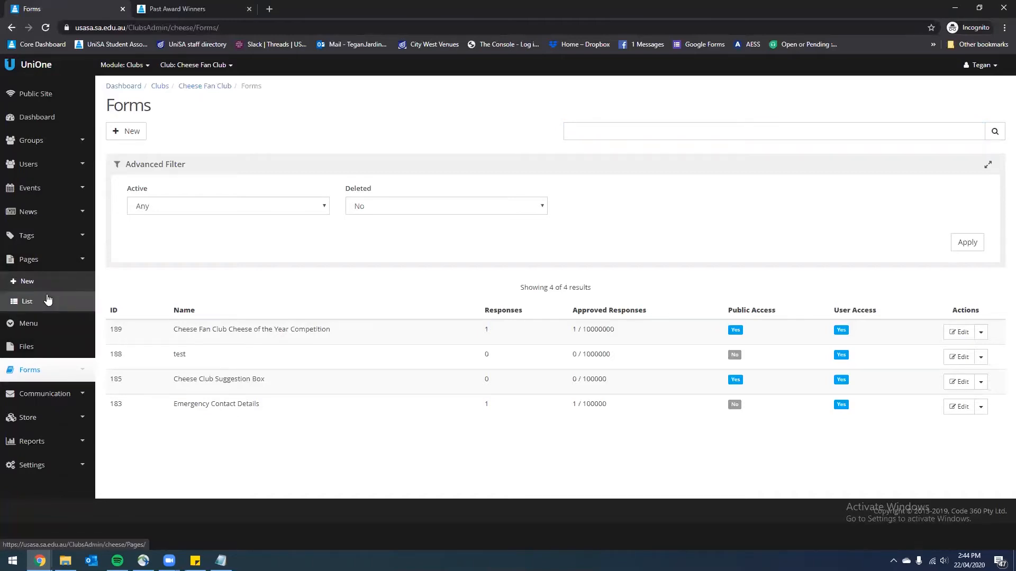
left_click(27, 301)
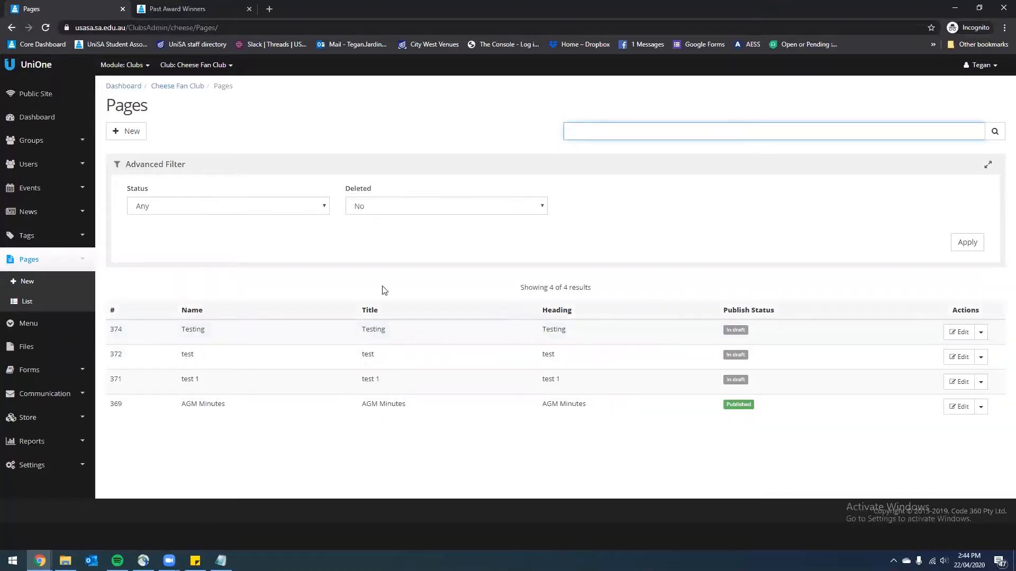
left_click(130, 137)
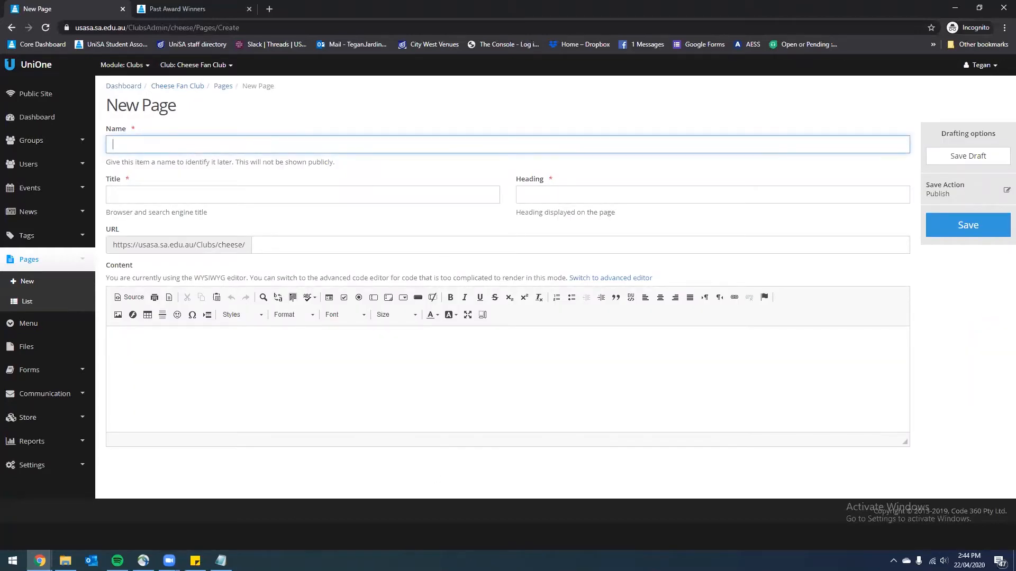
Step: Name the new page "Past Award Winners", using the same title and heading, and set its URL ending to "winners"
key("alt+Tab")
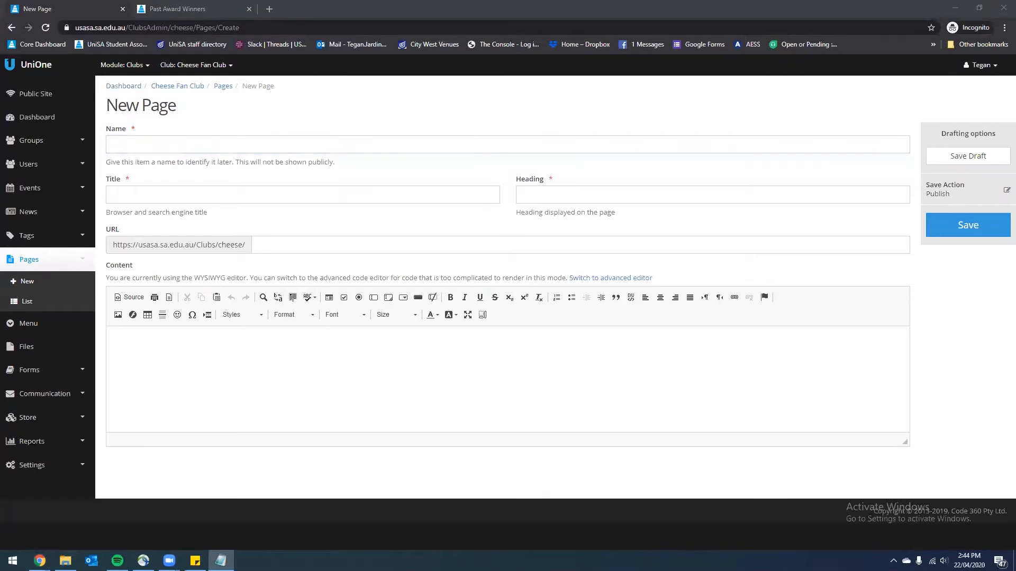
left_click(118, 142)
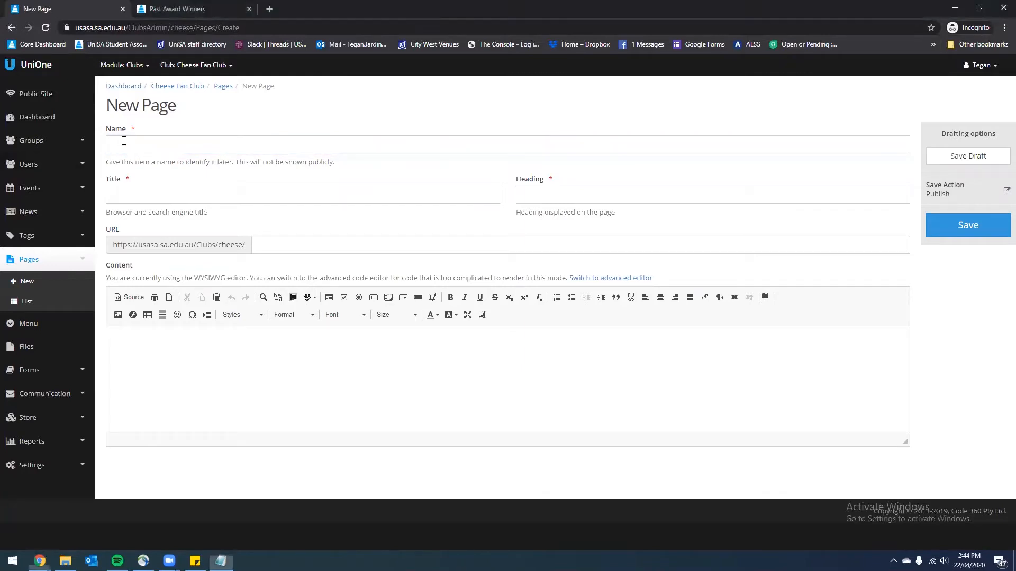
type("Past Award Winners")
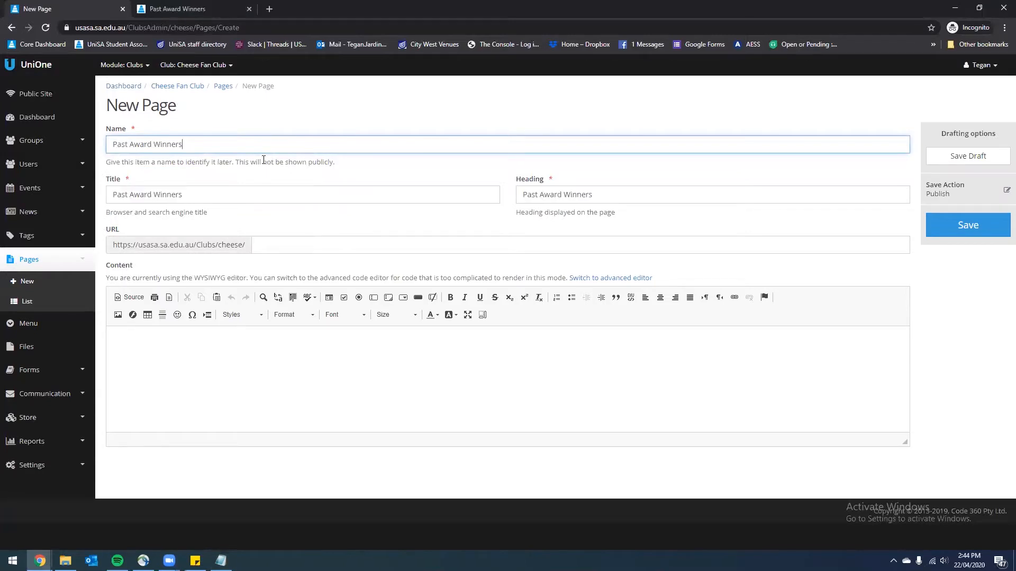
left_click(201, 197)
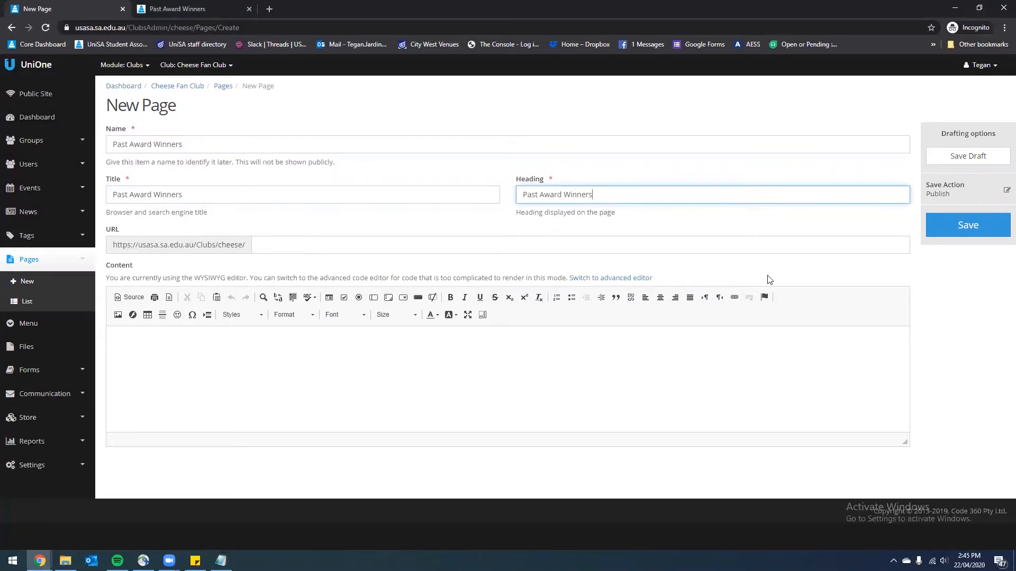
left_click(329, 245)
type("ers")
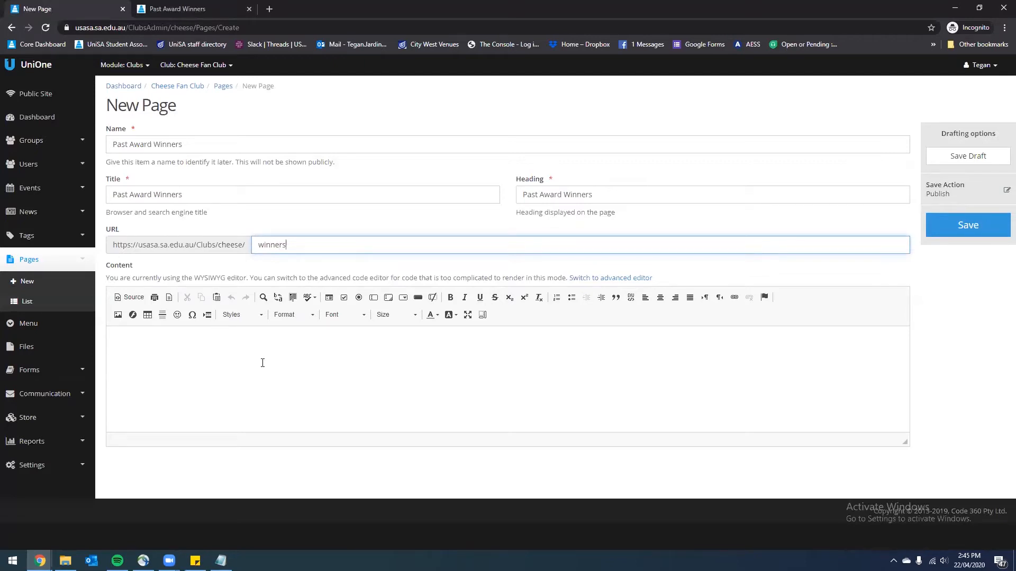
Step: Fill the page content with the 2019 and 2018 winners for Cheese, Soft Cheese and Hard Cheese of the Year
left_click(257, 374)
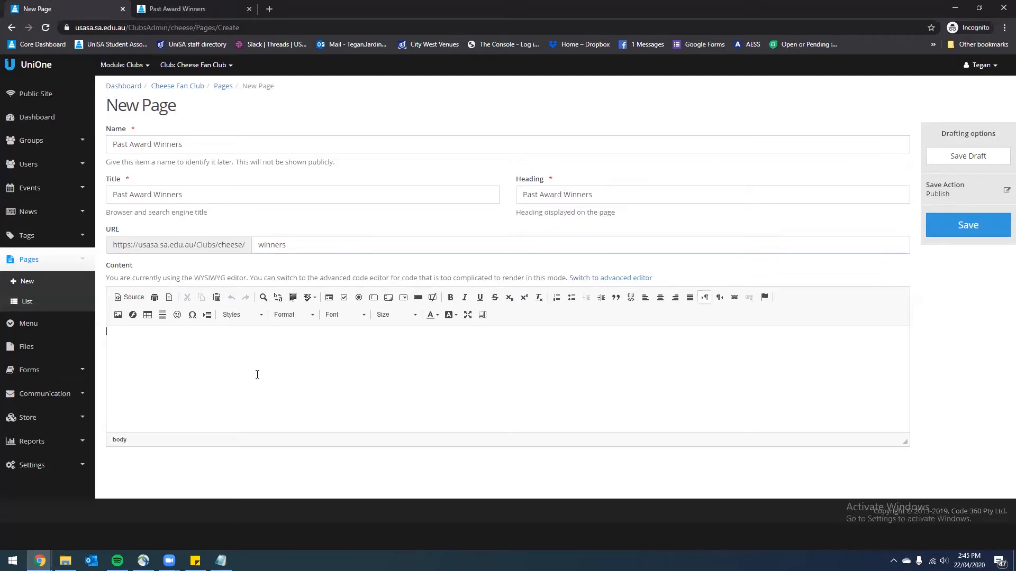
key("alt+Tab")
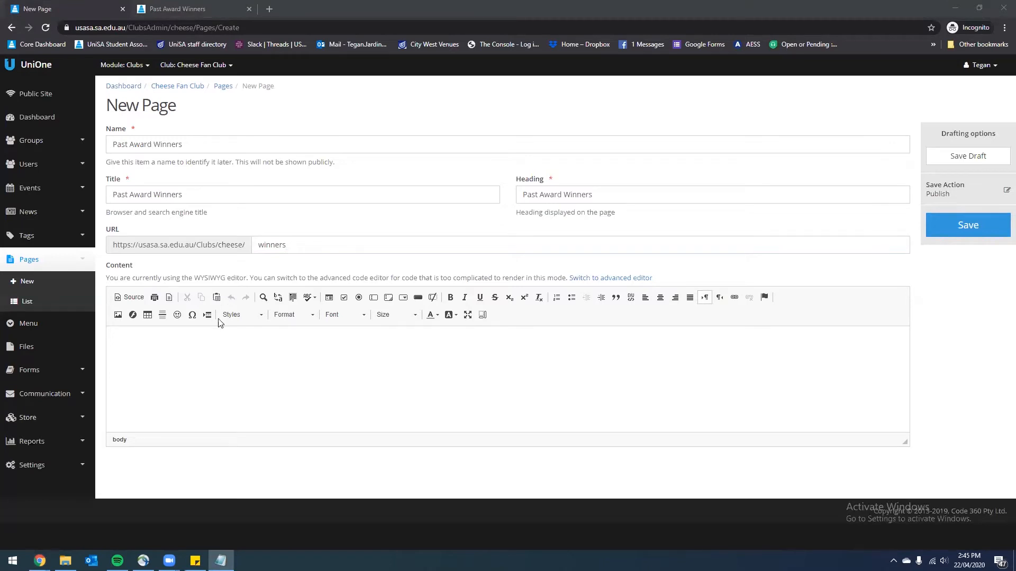
left_click(235, 353)
type("2019 Cheese of the Year - Mersey Valley Cheddar  Soft Cheese of the Year - King Island Double Brie  Hard Cheese of the Year - Mersey Valley Cheddar  2018 Cheese of the Year - Mersey Valley Cheddar  Soft Cheese of the Year - King Island Double Brie  Hard Cheese of the Year - Mersey Valley Cheddar")
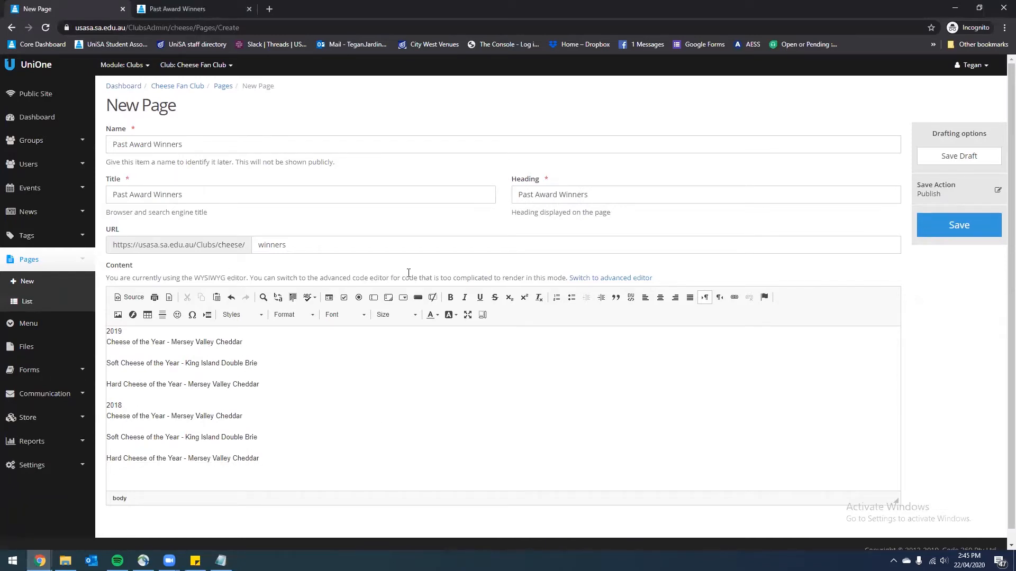
Step: Apply the Italic Title style and bold to the 2019 and 2018 year lines in the content
left_click(417, 393)
left_click_drag(331, 463, 80, 335)
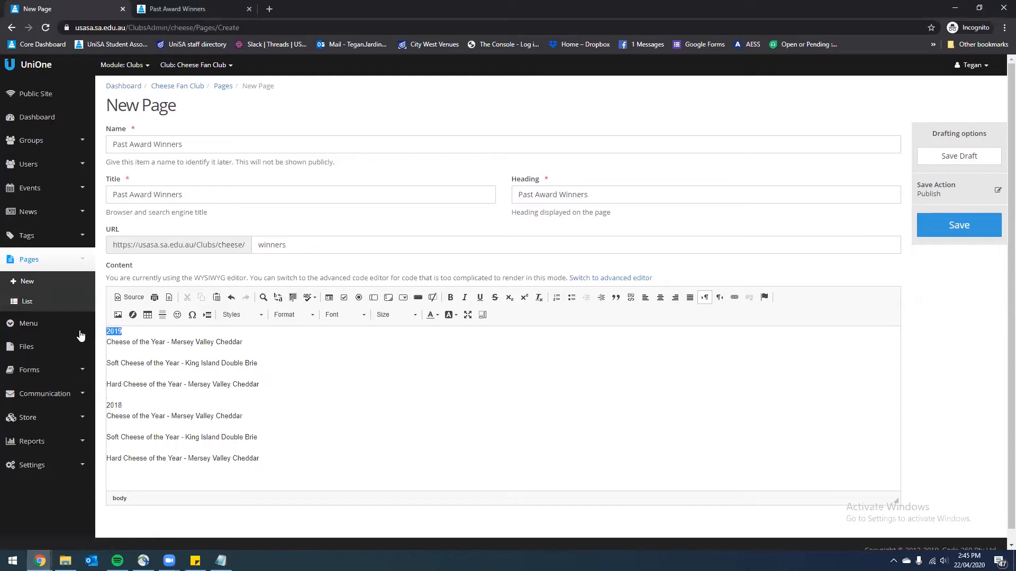
left_click(260, 314)
left_click(267, 346)
left_click_drag(139, 428, 94, 427)
left_click(233, 315)
left_click(232, 359)
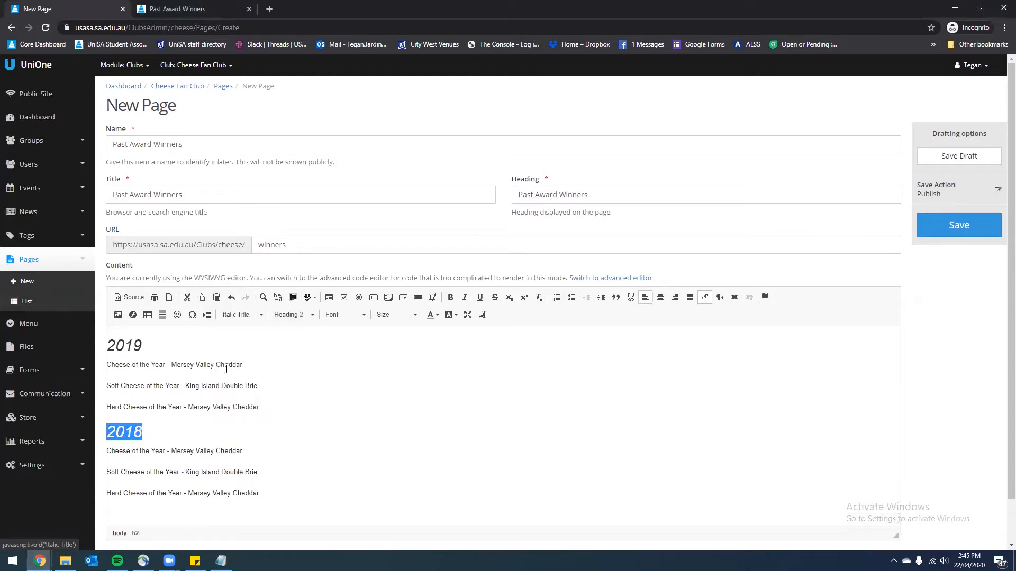
left_click_drag(189, 342, 98, 349)
left_click(285, 448)
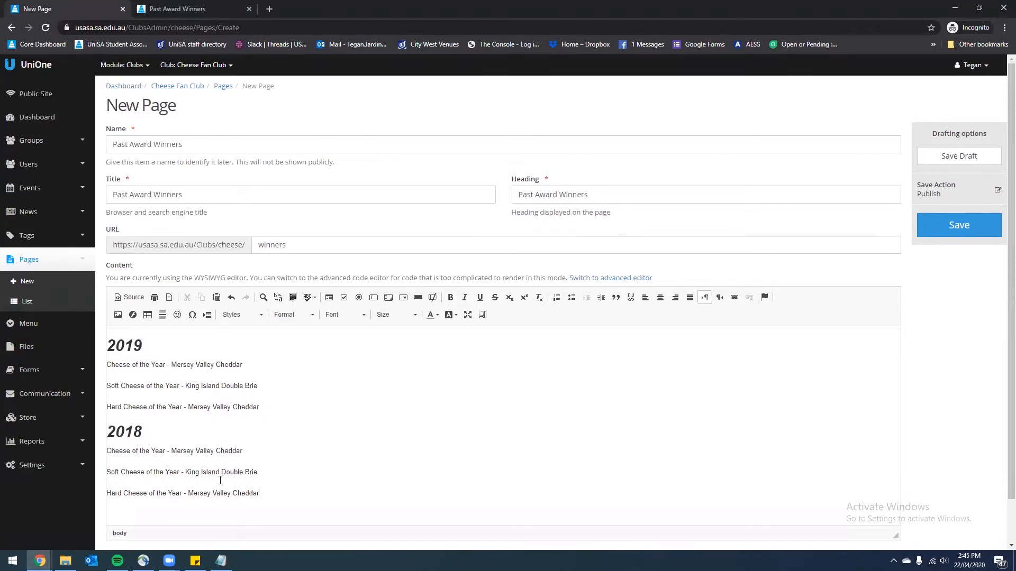
Step: Centre all of the page's content
key("ctrl+a")
left_click(676, 297)
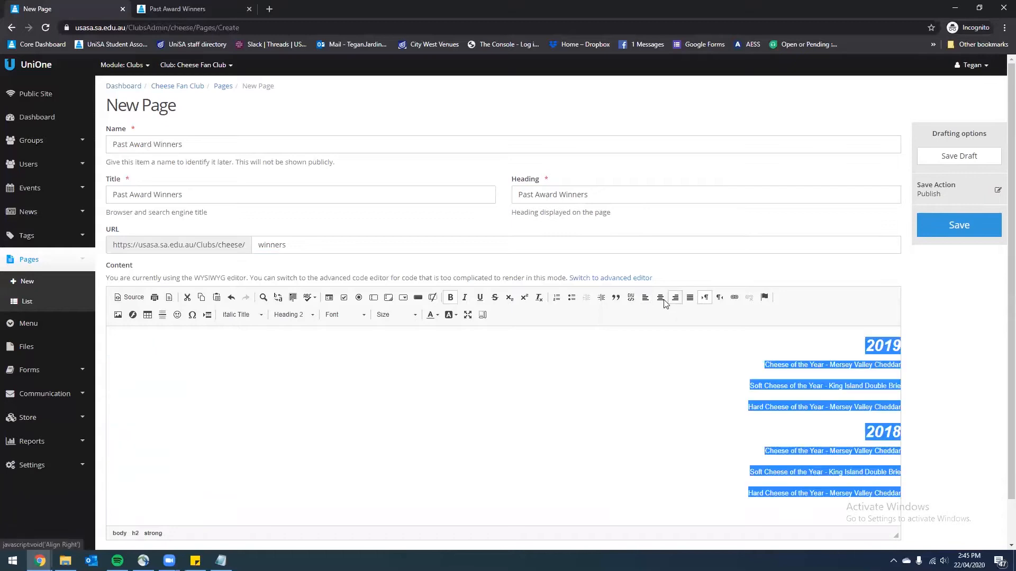
left_click(661, 297)
Step: Set the font size of the winner lines under 2019 and 2018 to 14
left_click_drag(587, 410, 421, 359)
left_click(396, 315)
scroll(390, 392, "down", 2)
left_click(386, 394)
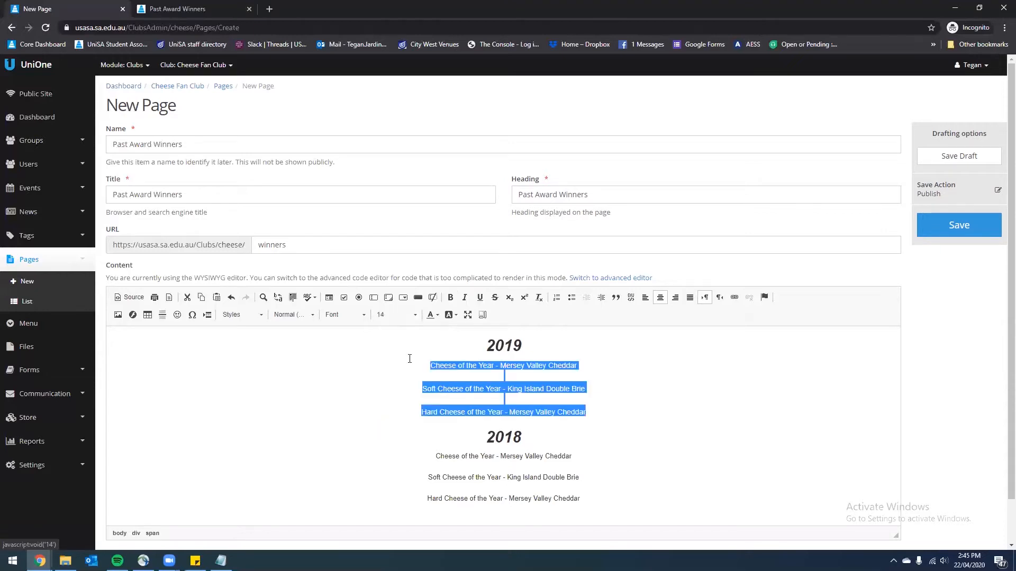
double_click(568, 478)
left_click_drag(581, 499, 434, 455)
left_click(396, 314)
scroll(407, 405, "down", 2)
left_click(407, 402)
left_click(726, 440)
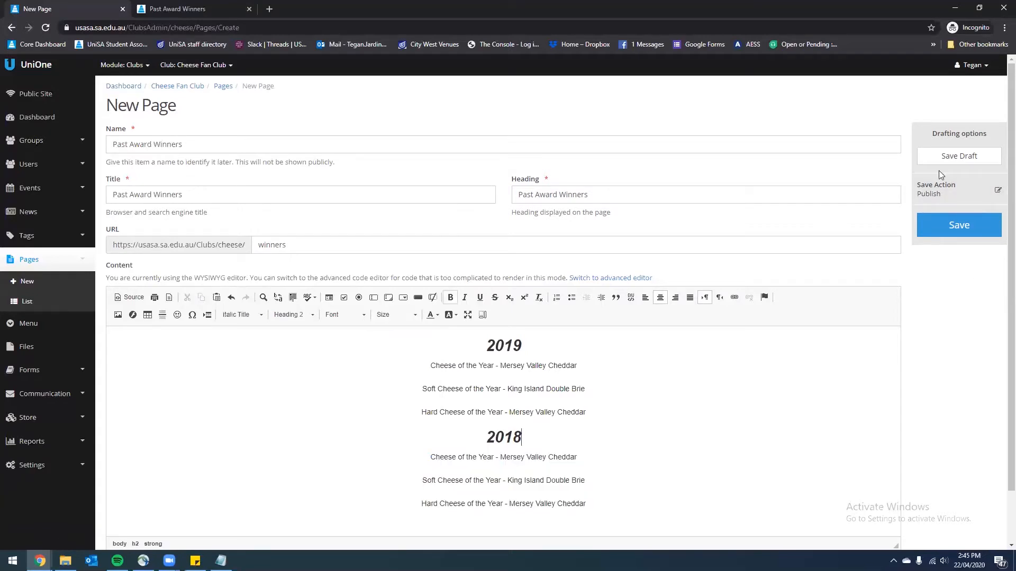
Step: Save the page as a draft, preview how the winners are displayed, and return to the page editor
left_click(952, 166)
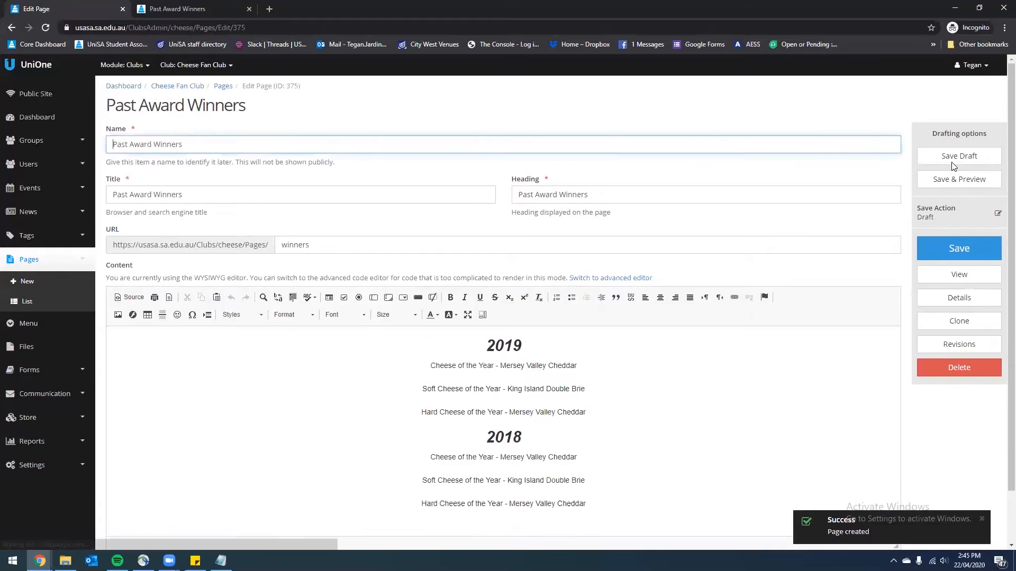
left_click(965, 184)
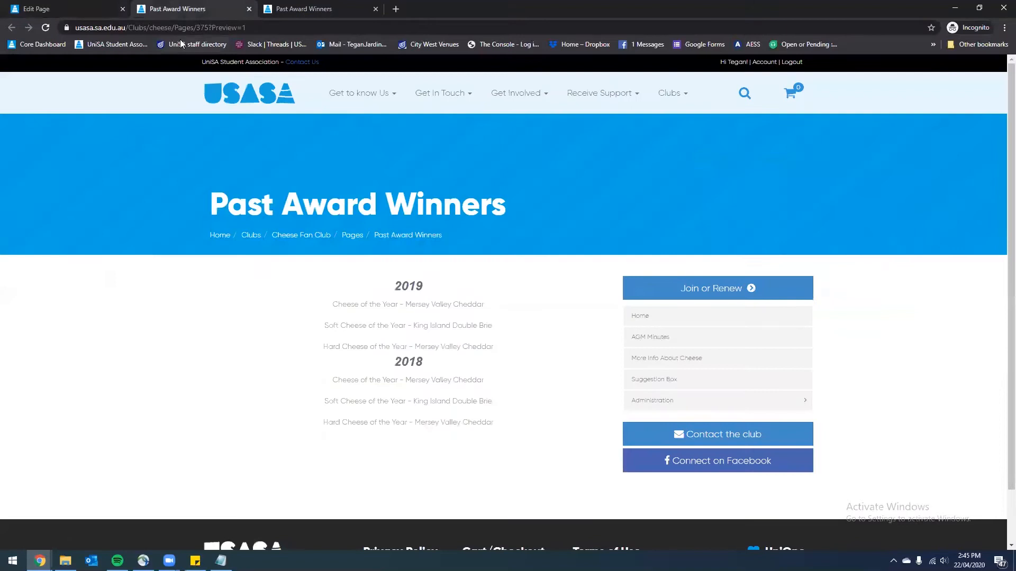
left_click(375, 9)
left_click_drag(509, 424, 334, 295)
left_click(252, 307)
left_click(249, 9)
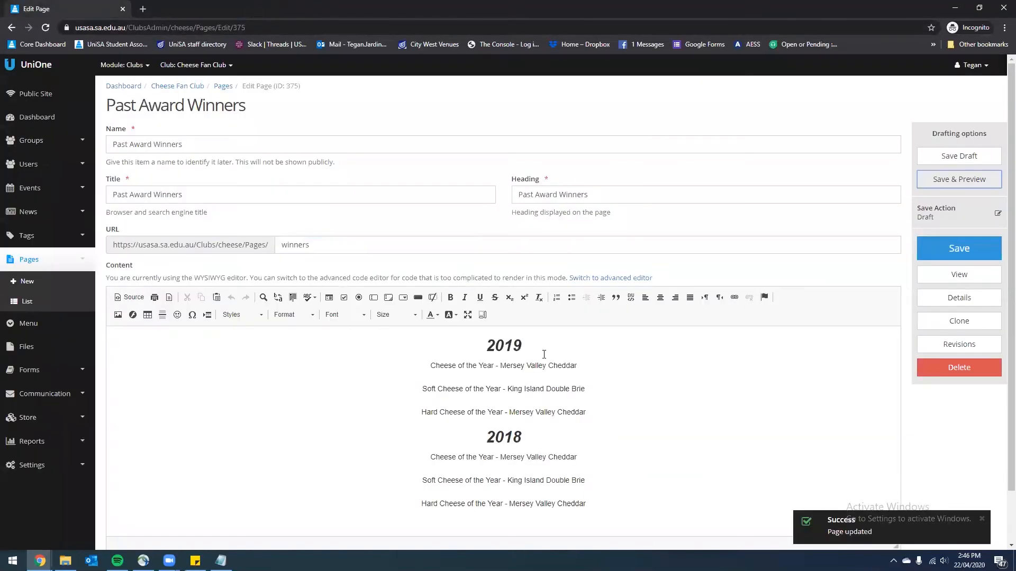
Step: Add a blank line above the 2018 heading and colour all the content text black
left_click(603, 405)
left_click(587, 449)
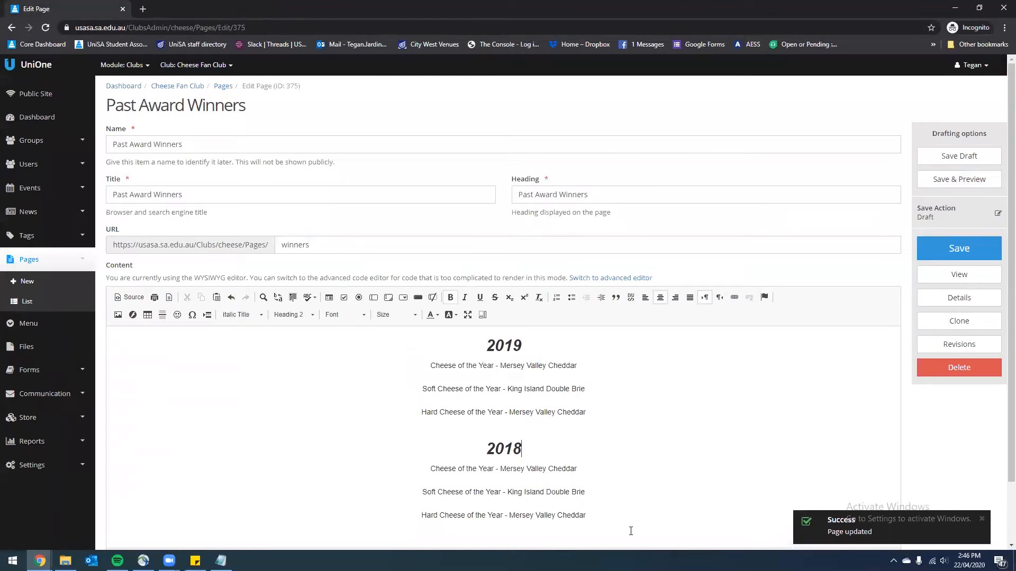
scroll(592, 481, "down", 2)
key("ctrl+a")
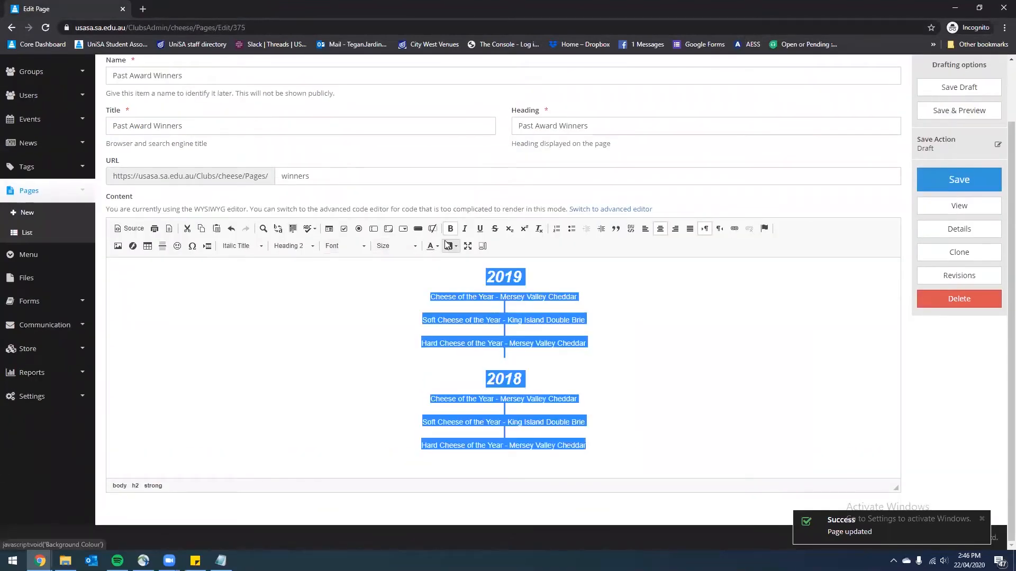
left_click(432, 246)
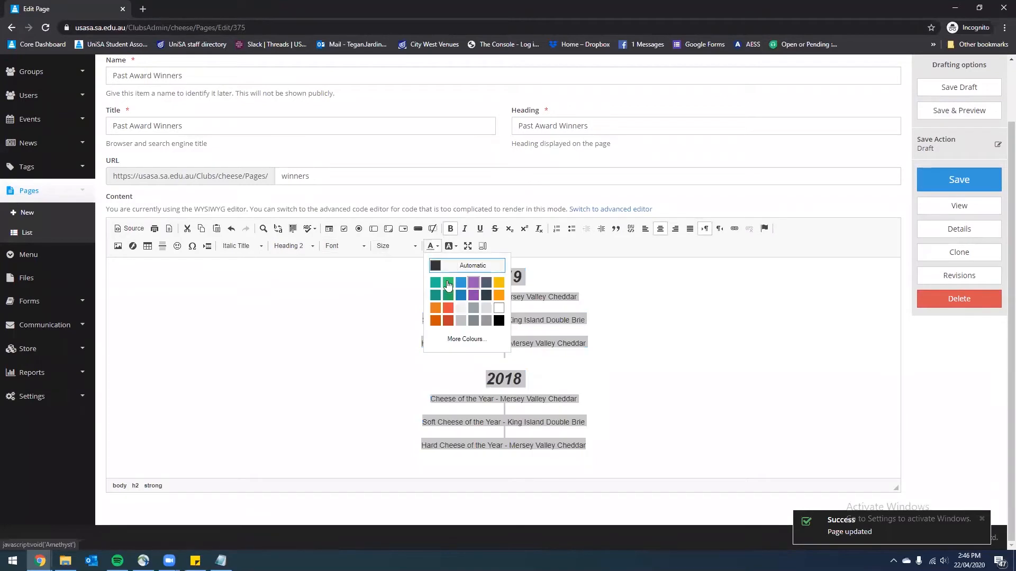
left_click(707, 367)
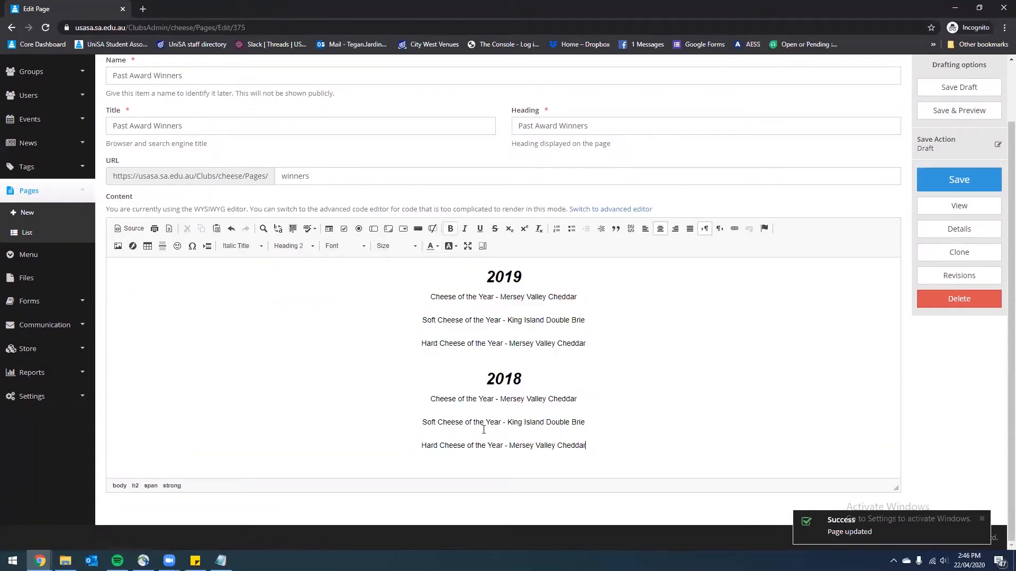
Step: Set the font size of the winner lines under both 2018 and 2019 to 16
left_click_drag(586, 446, 411, 397)
left_click(386, 244)
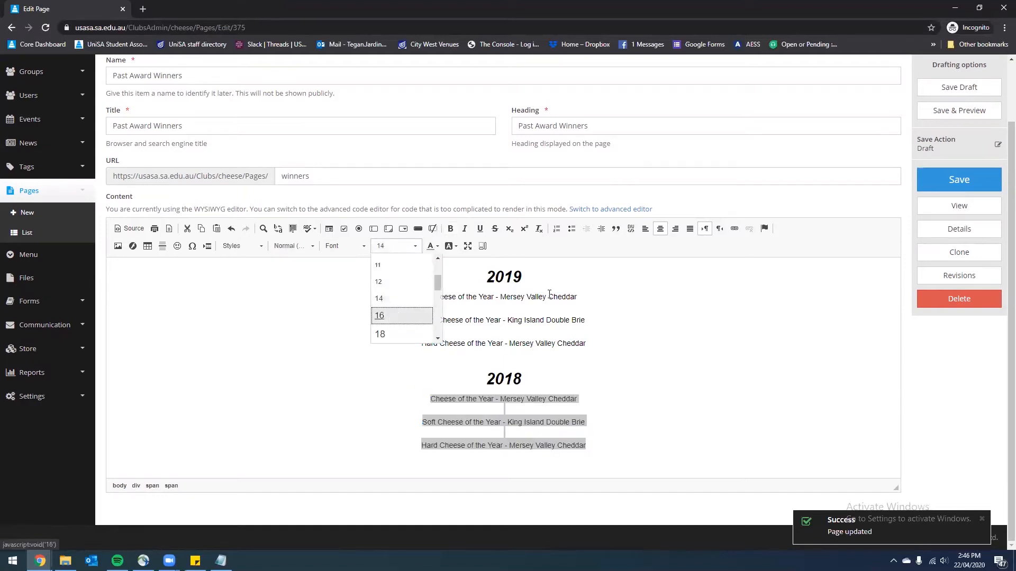
left_click(394, 315)
left_click(590, 336)
left_click_drag(592, 349, 405, 290)
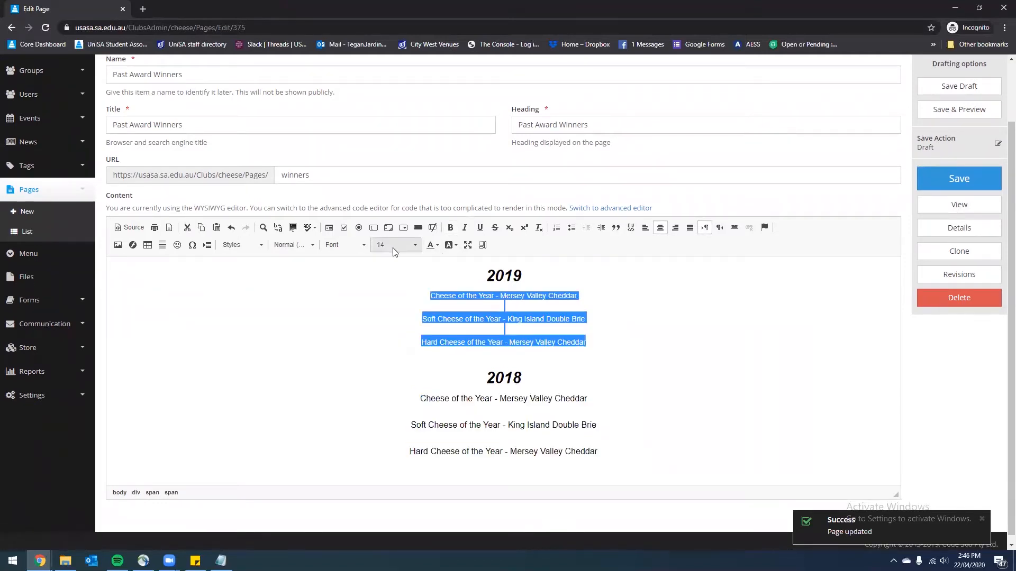
left_click(433, 245)
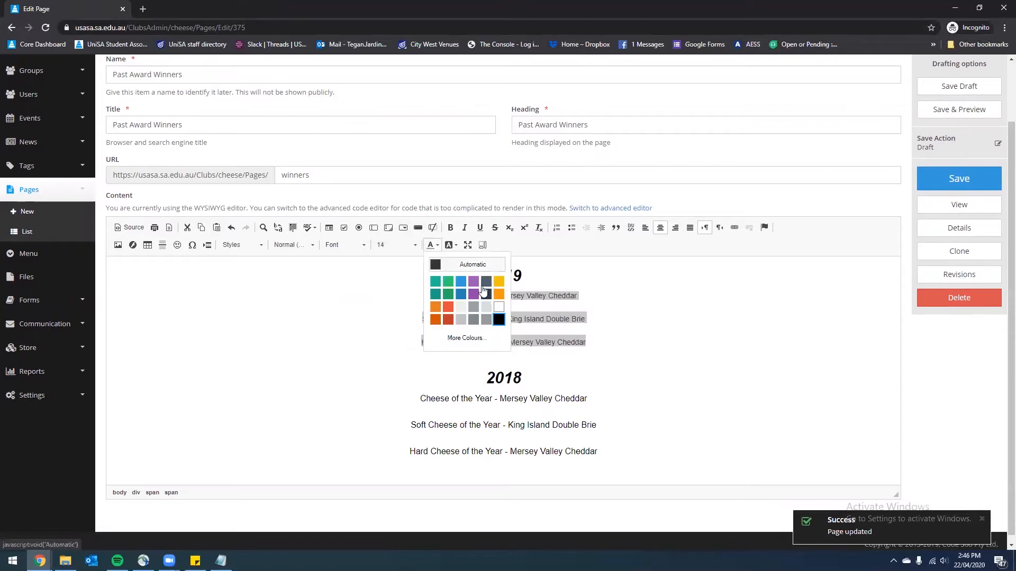
left_click(409, 242)
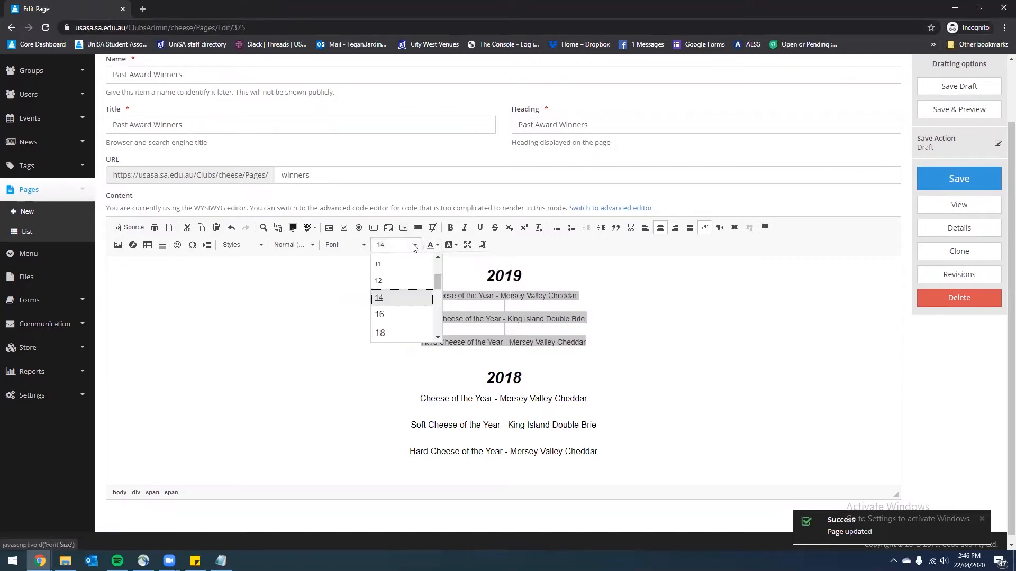
left_click(380, 298)
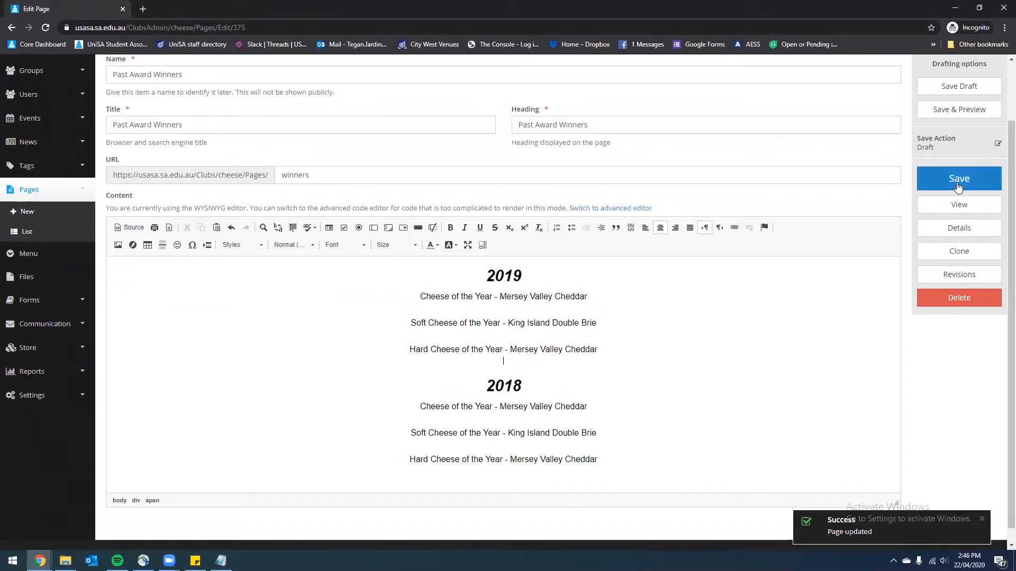
Step: Save and preview the reformatted page, and return to the page editor
left_click(954, 113)
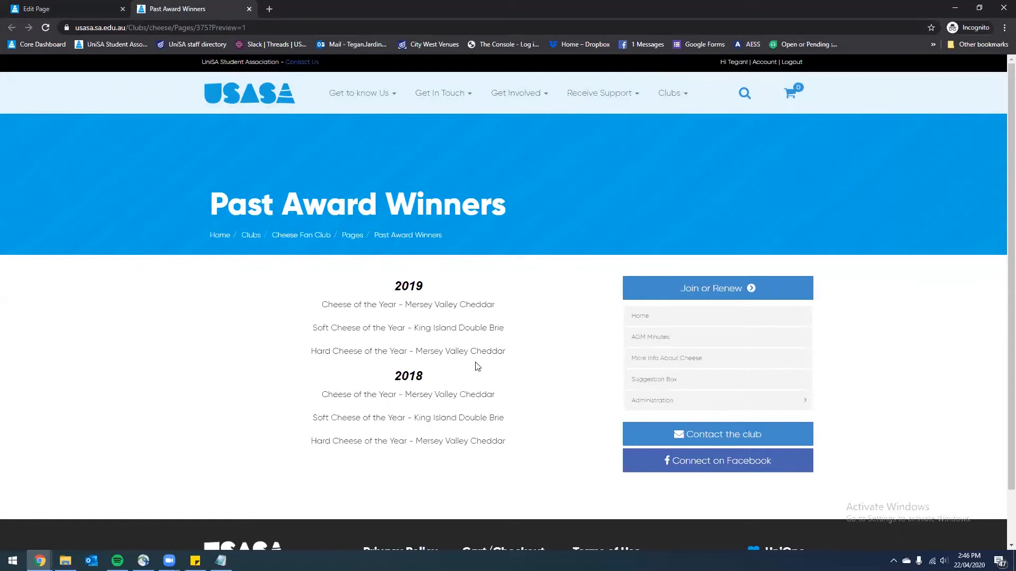
left_click(249, 9)
scroll(993, 283, "up", 1)
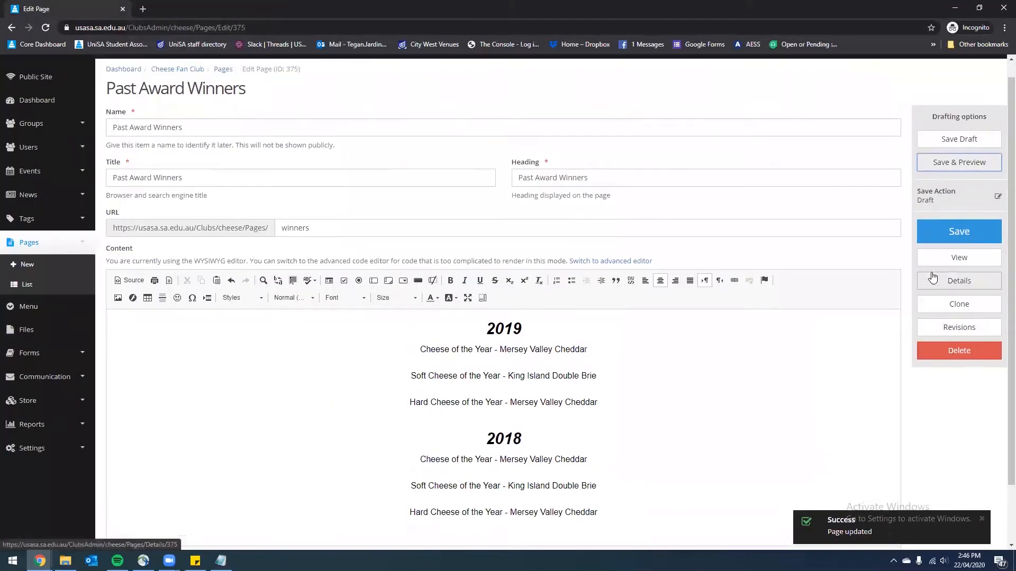
Step: Publish the page by saving it with the save action set to Publish, and view the published version
left_click(963, 199)
left_click(939, 239)
left_click(994, 206)
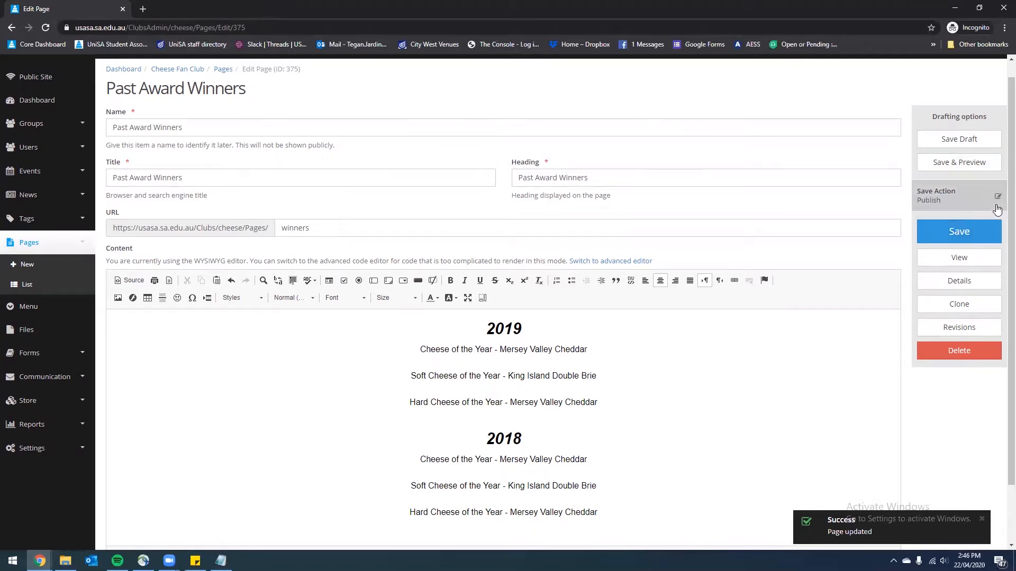
left_click(985, 234)
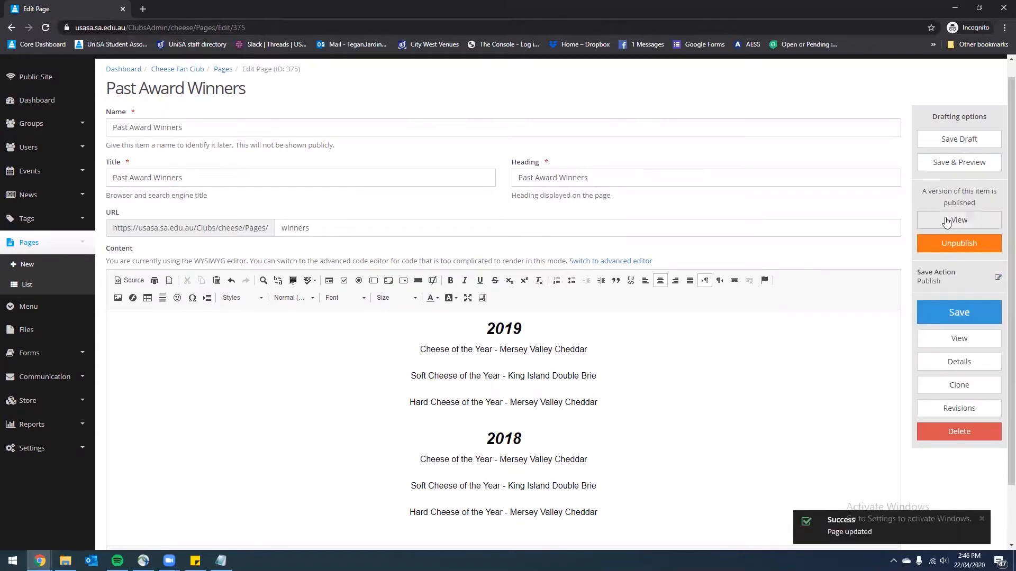
left_click(946, 222)
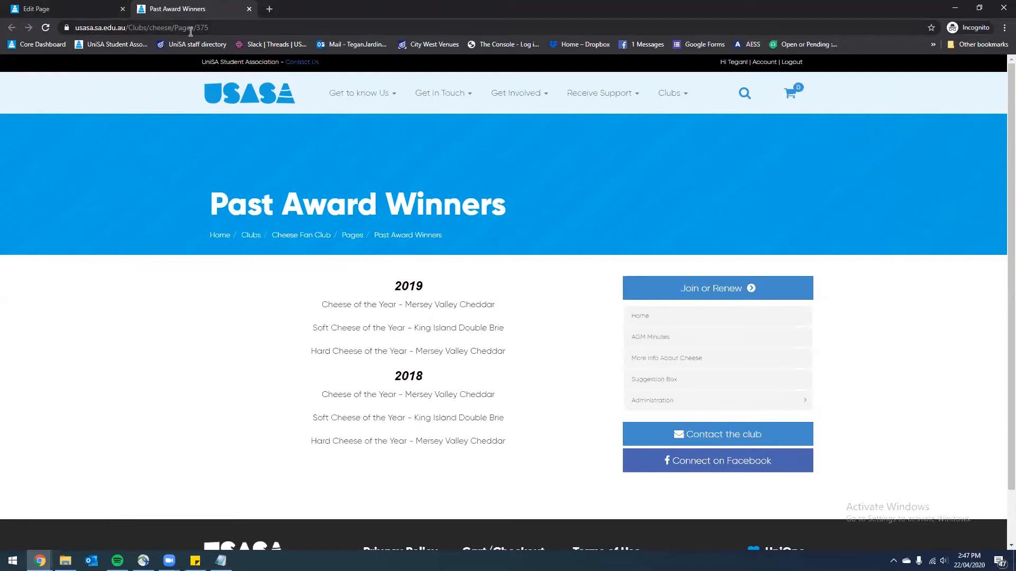
left_click(79, 9)
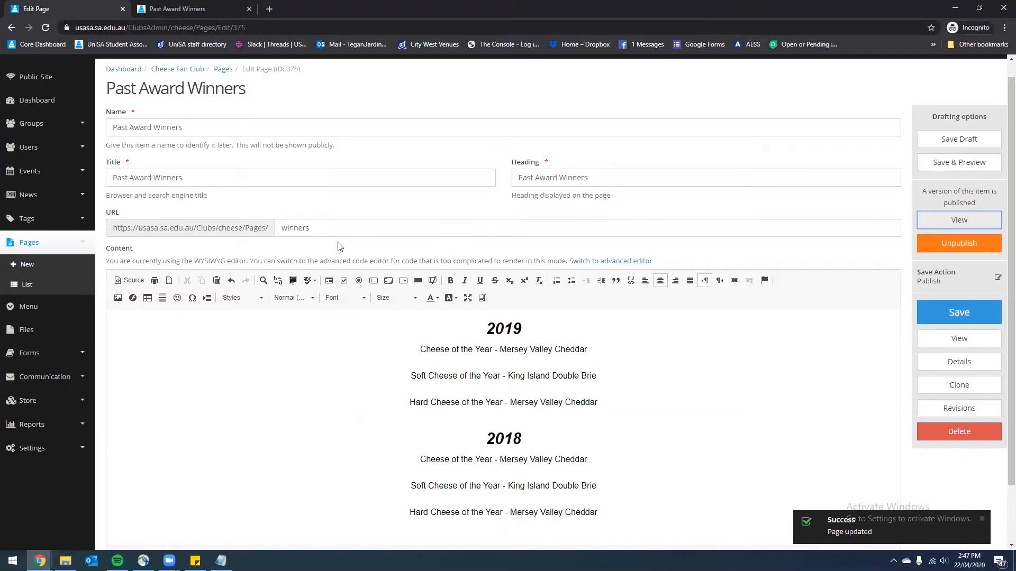
Step: Add an item to the club's menu with the text "Past Award Winners"
left_click(25, 314)
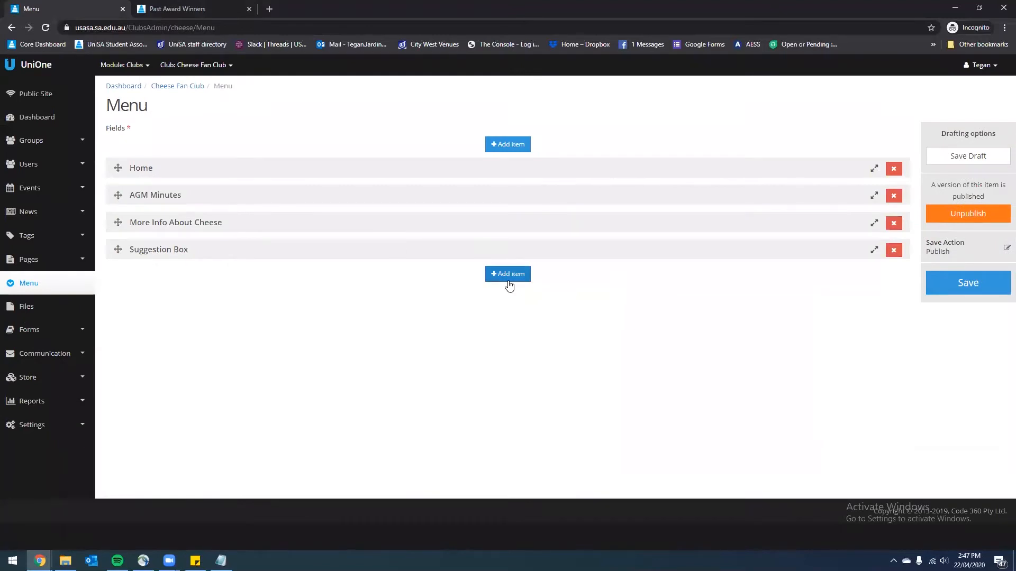
left_click(508, 276)
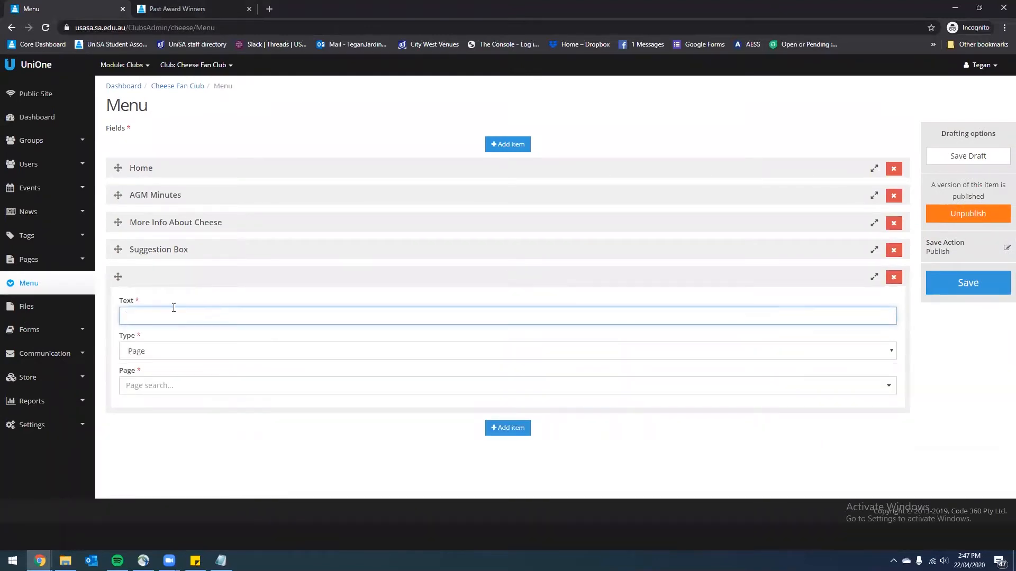
key("alt+Tab")
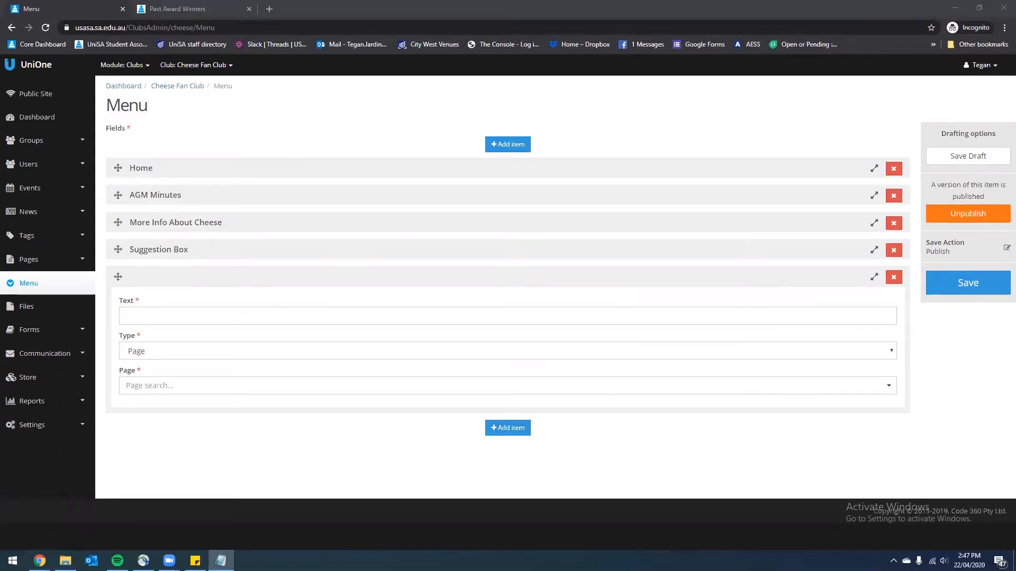
left_click(162, 310)
type("Past Award Winners")
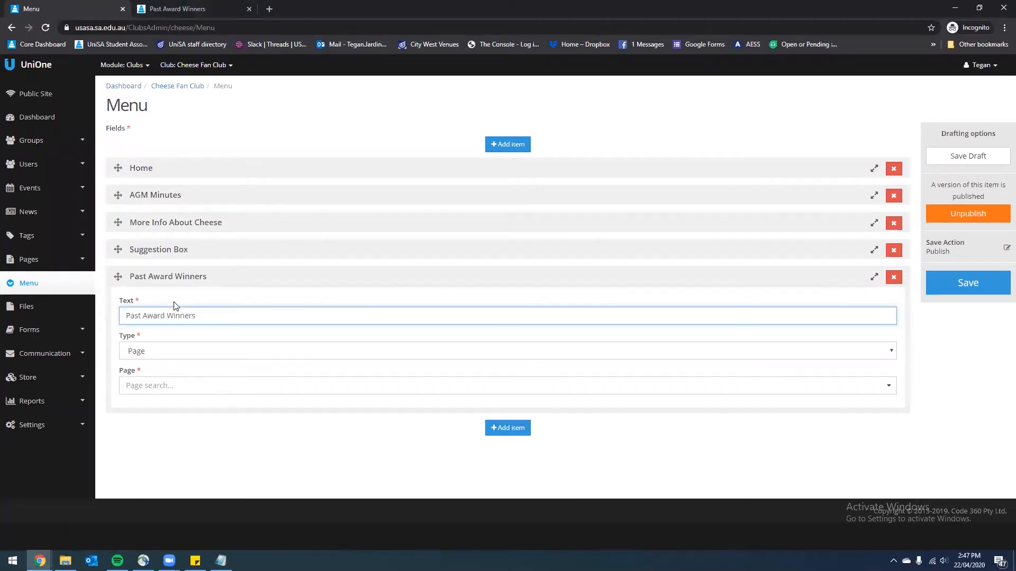
Step: Set the new menu item's type to Page, link it to the Past Award Winners page, and save the menu
left_click(231, 354)
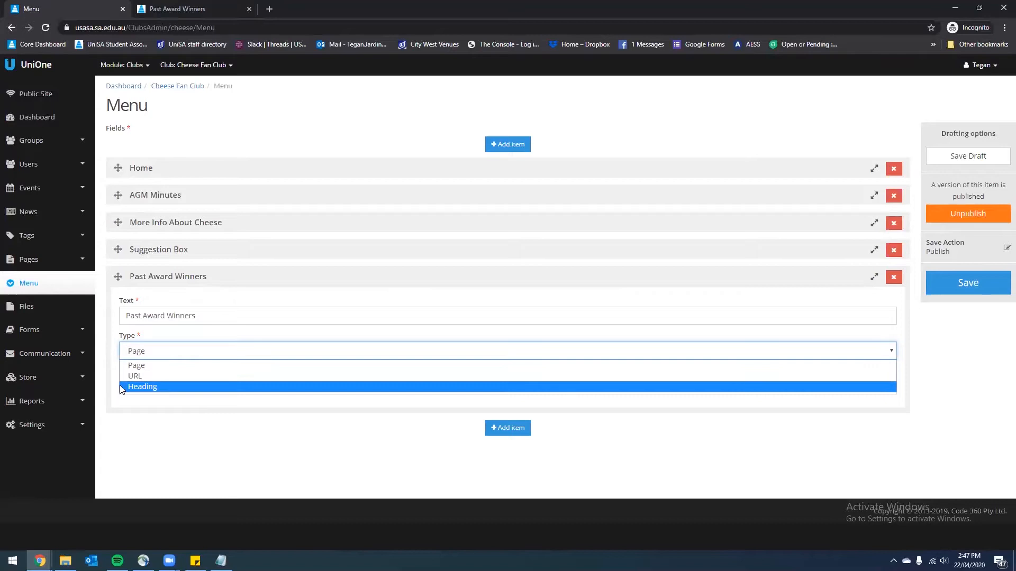
left_click(166, 370)
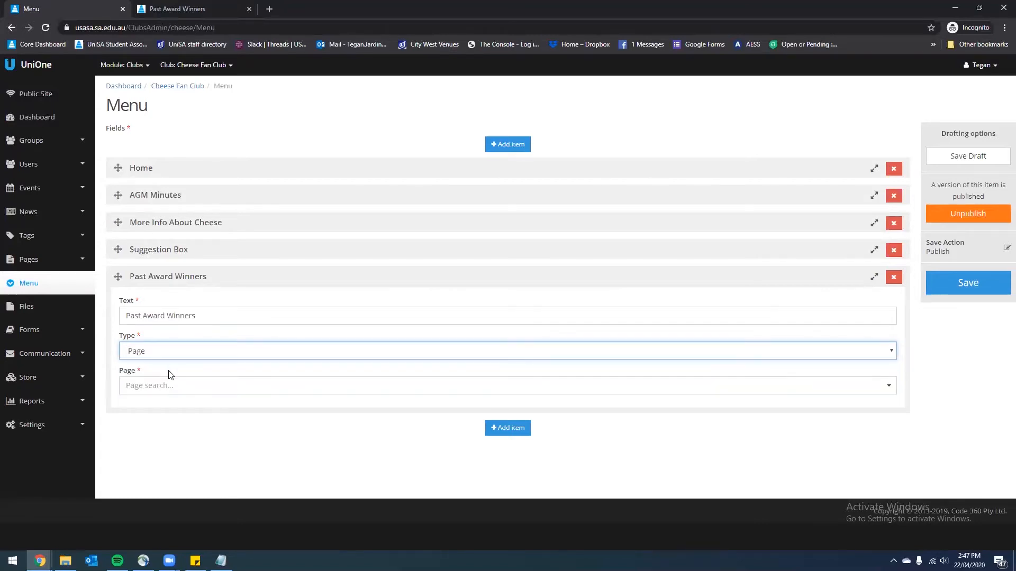
left_click(185, 386)
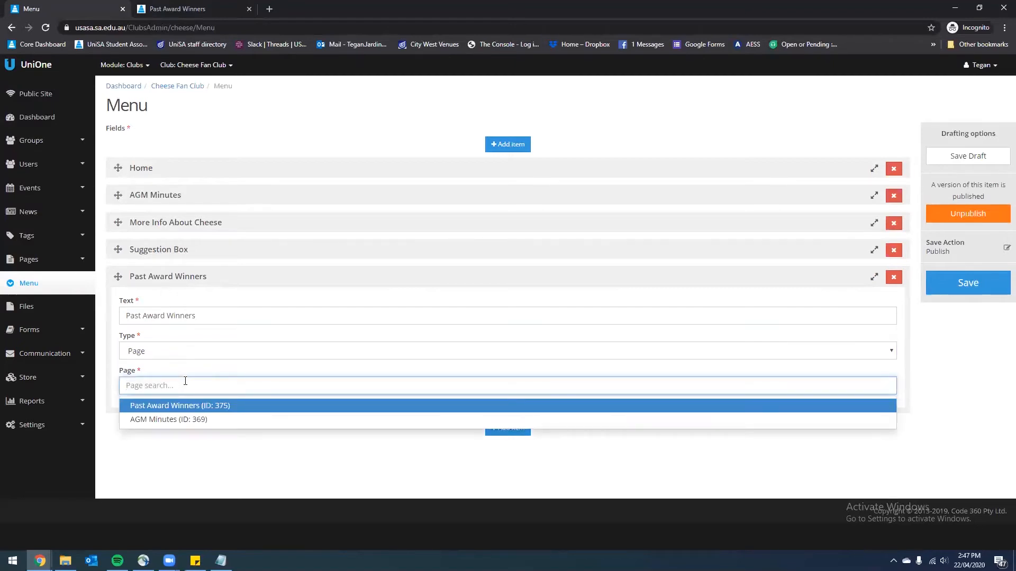
left_click(166, 405)
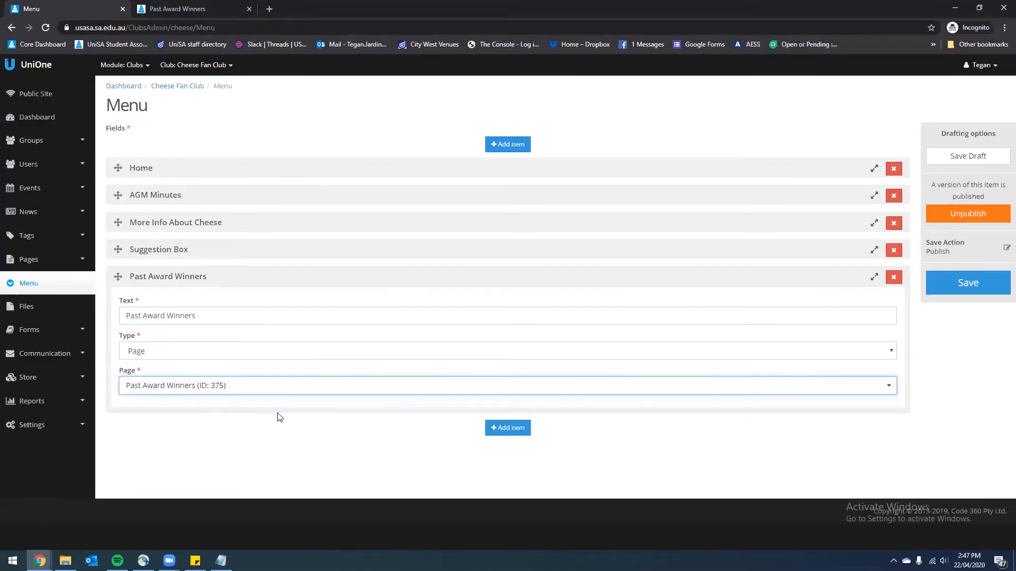
left_click(956, 287)
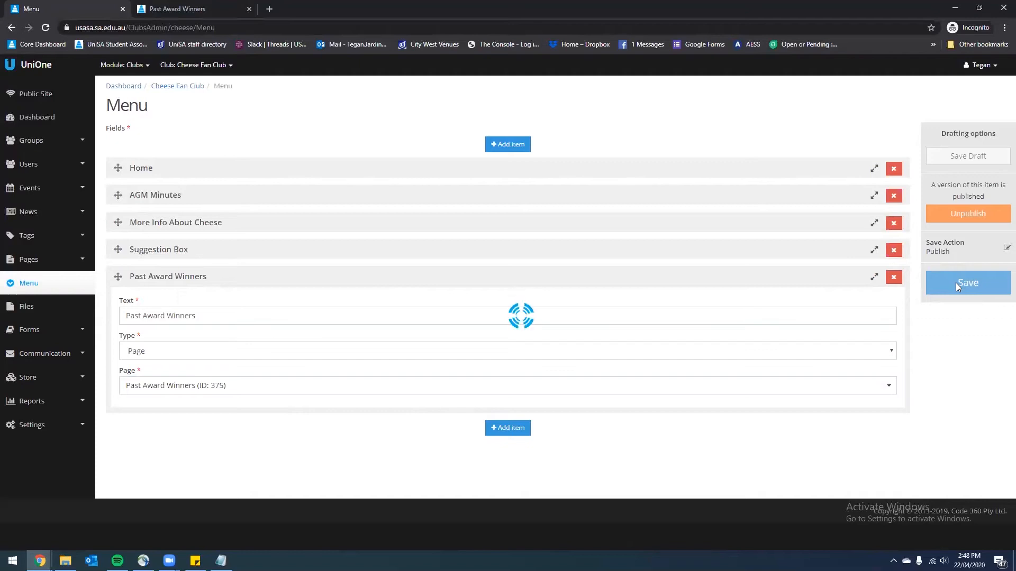
Step: View the Past Award Winners page through the public site's club menu, and return to the menu editor with the public tabs closed
left_click(50, 98)
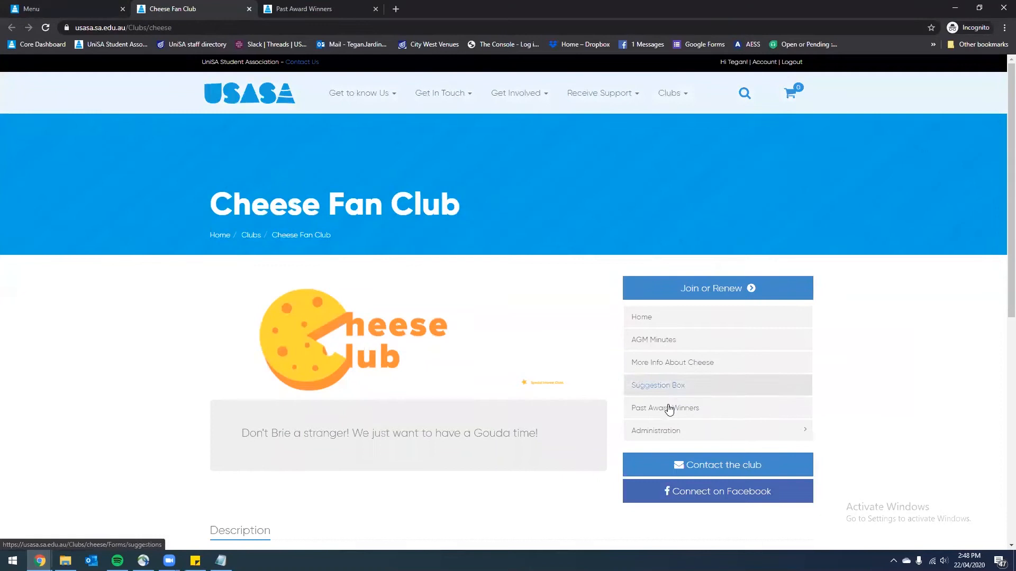
left_click(669, 409)
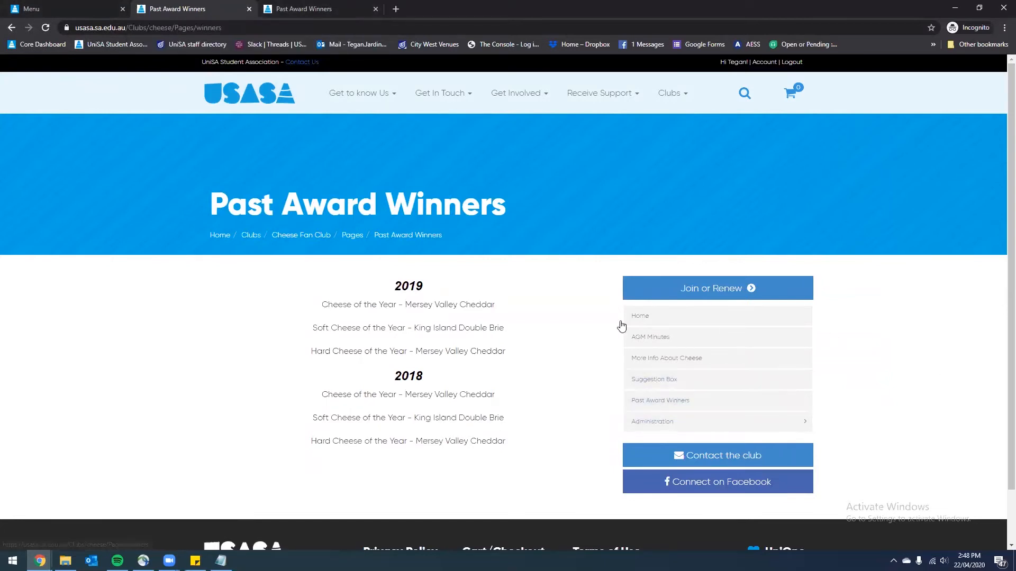
left_click(249, 9)
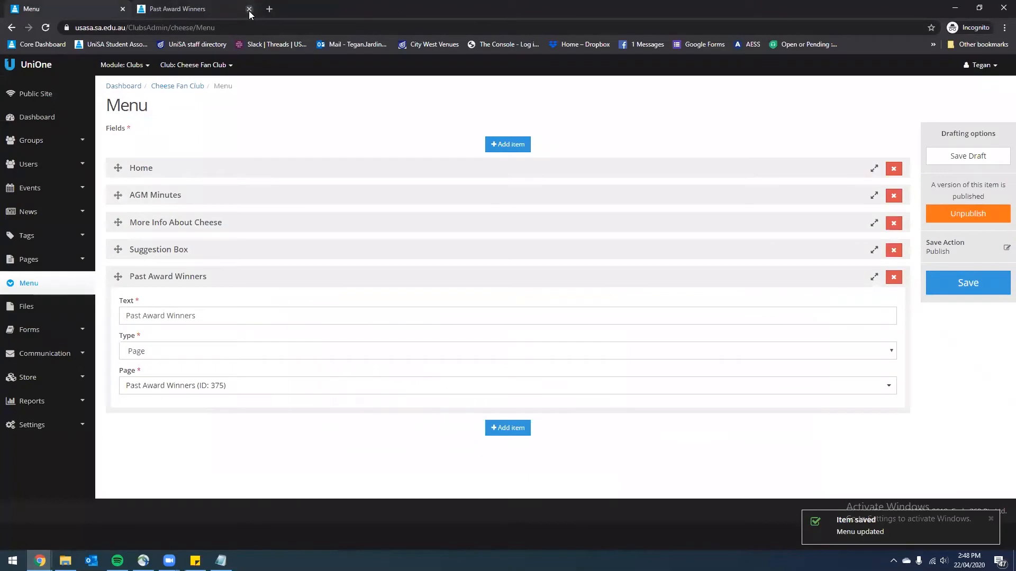
left_click(249, 9)
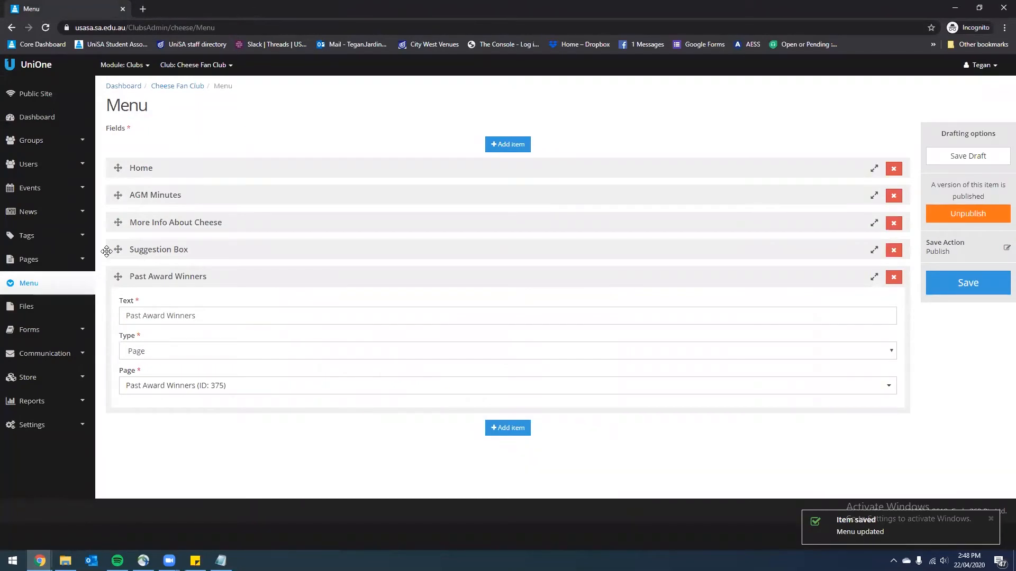
Step: Delete the Past Award Winners page from the club's list of pages
left_click(53, 258)
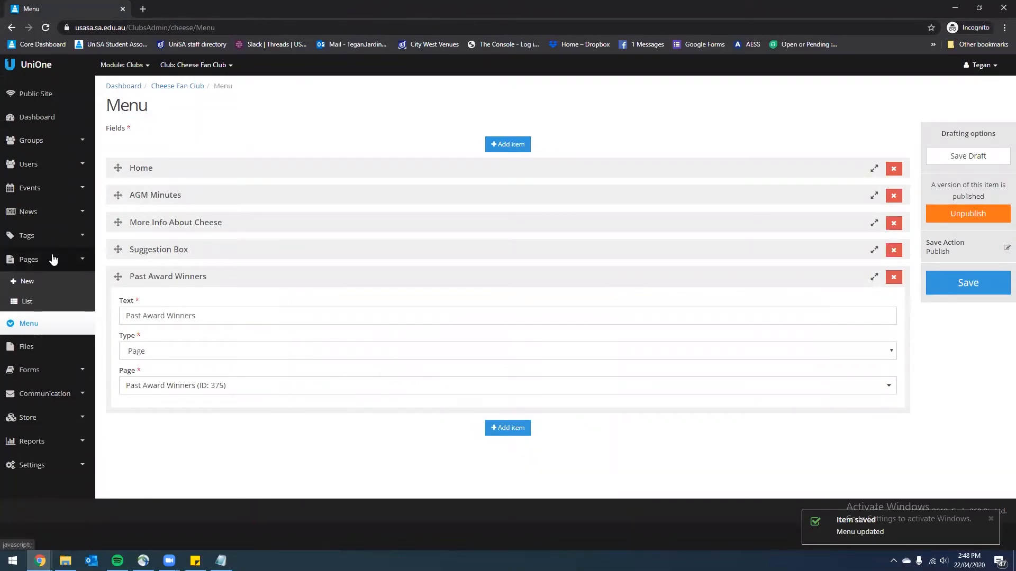
left_click(44, 311)
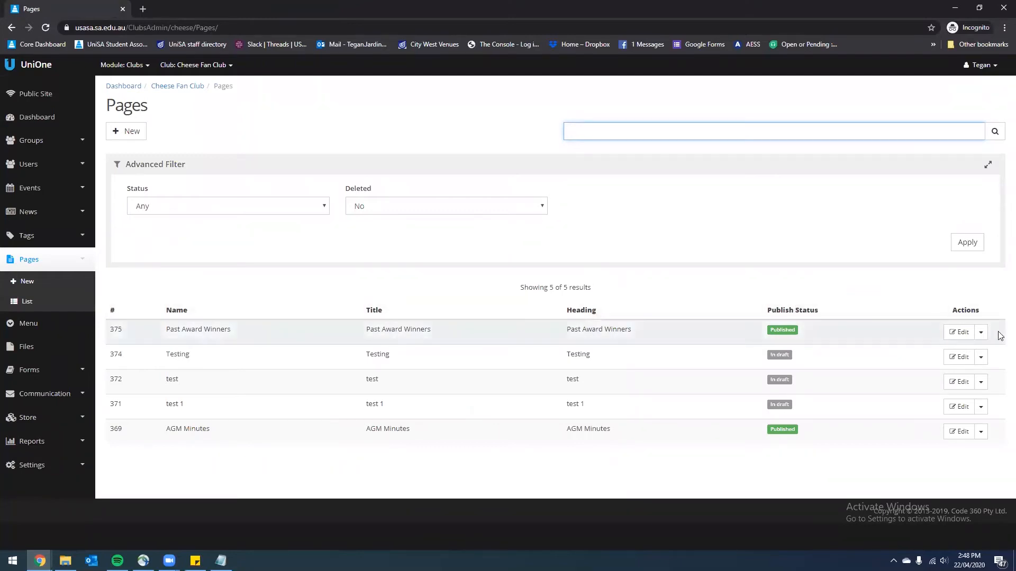
left_click(970, 333)
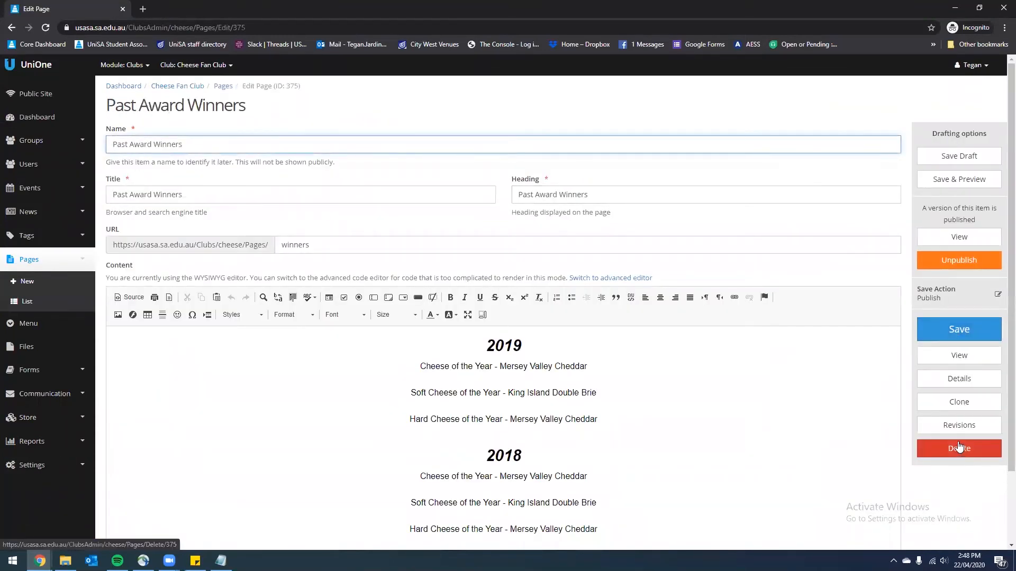
left_click(52, 308)
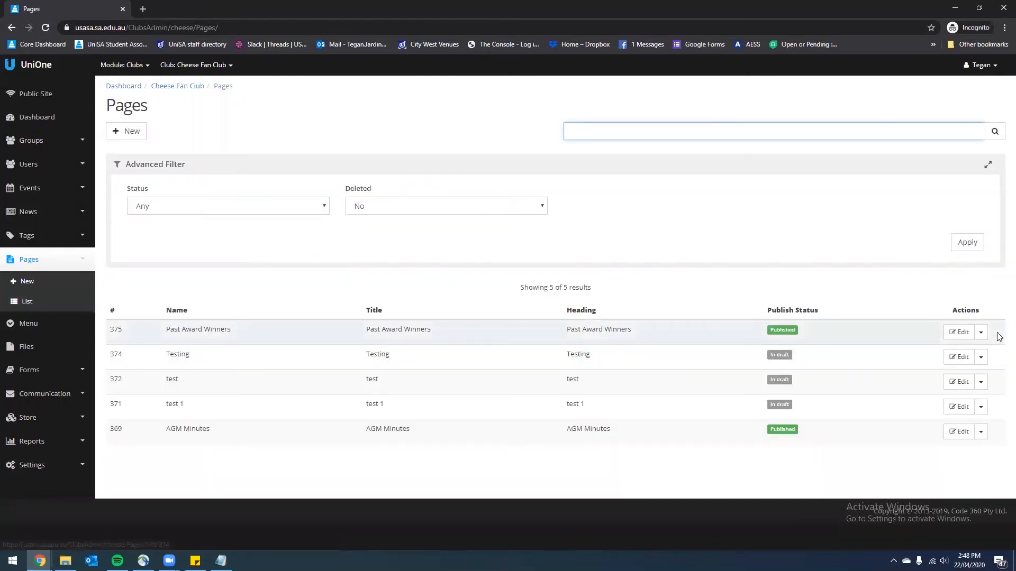
left_click(980, 333)
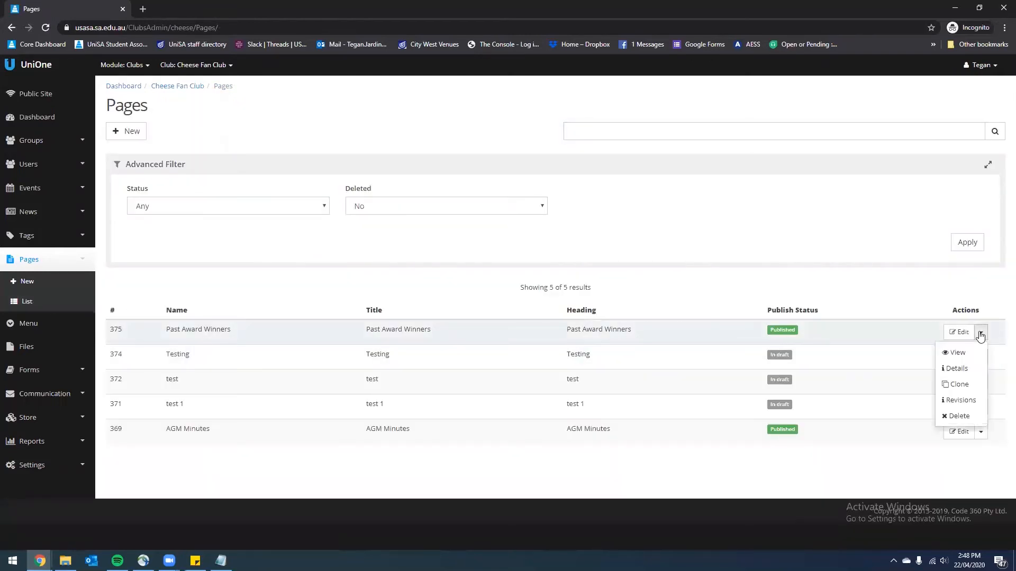
left_click(963, 421)
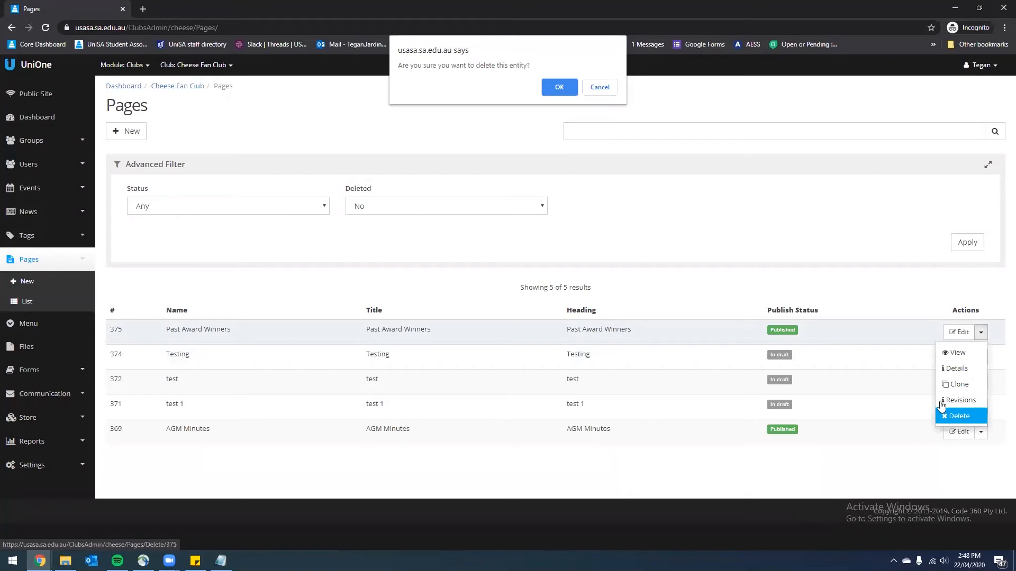
left_click(557, 91)
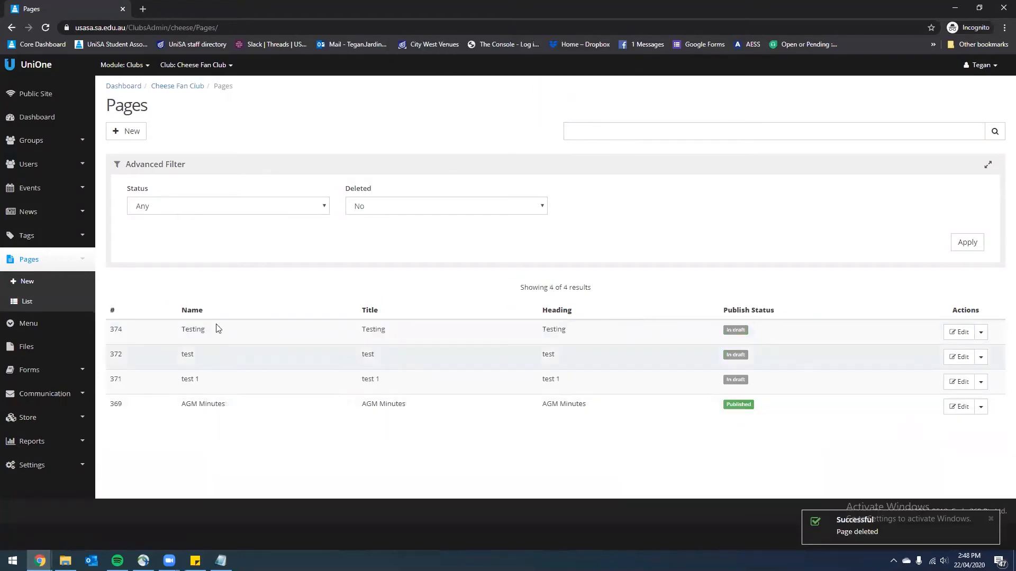
Step: Expand the Past Award Winners menu item to check its linked page, and return to the list of pages
left_click(13, 332)
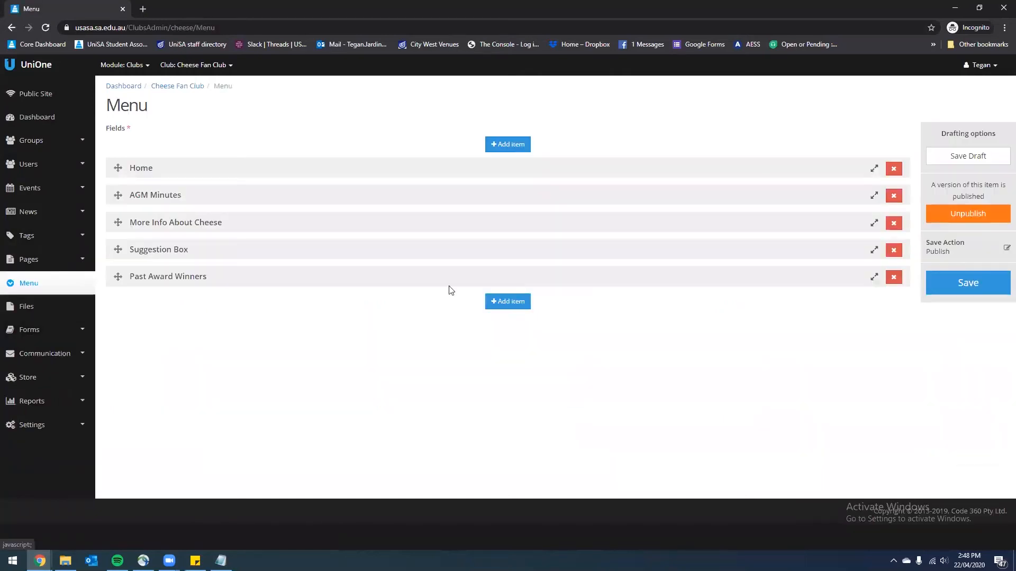
left_click(873, 277)
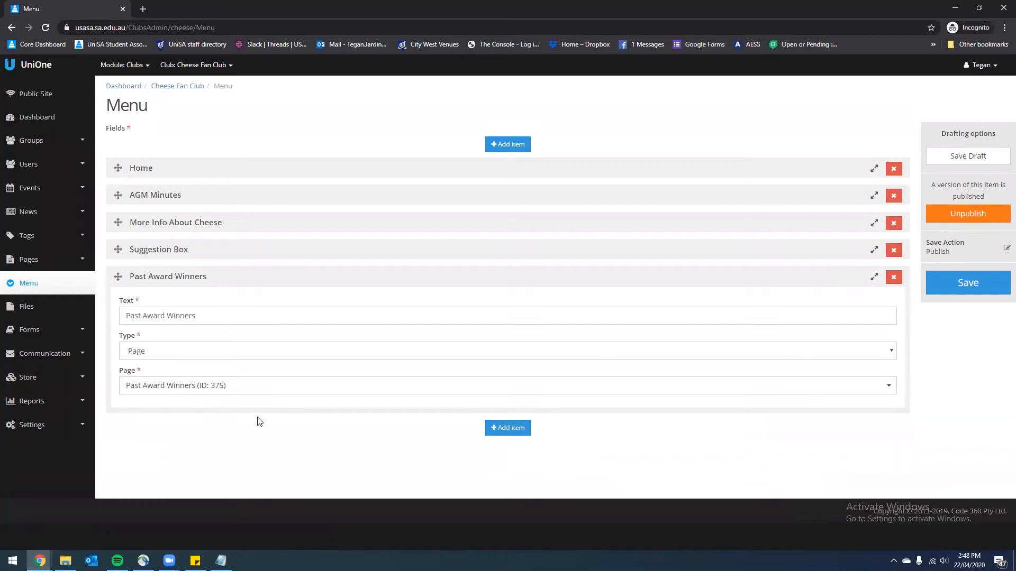
left_click(33, 258)
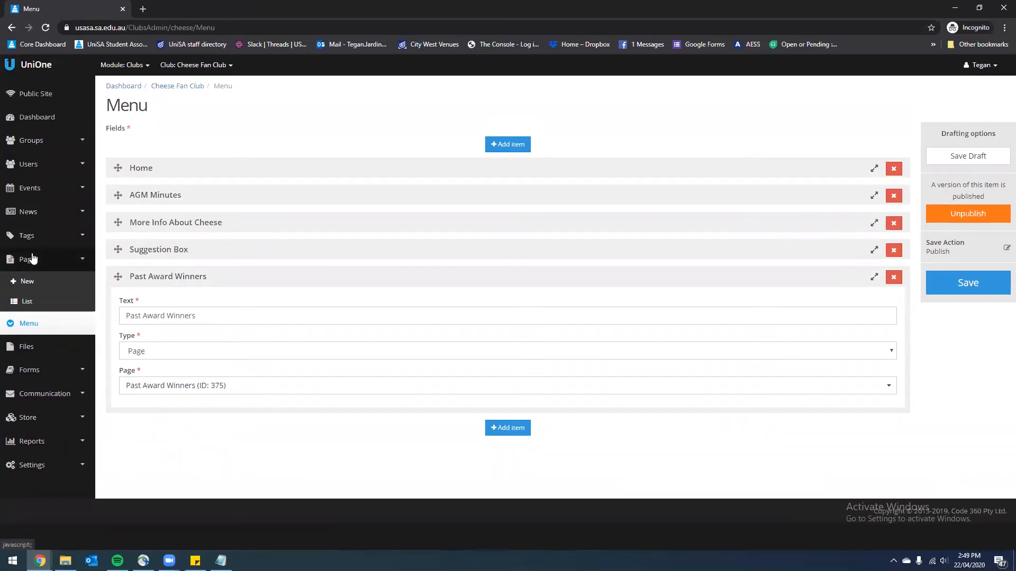
left_click(38, 304)
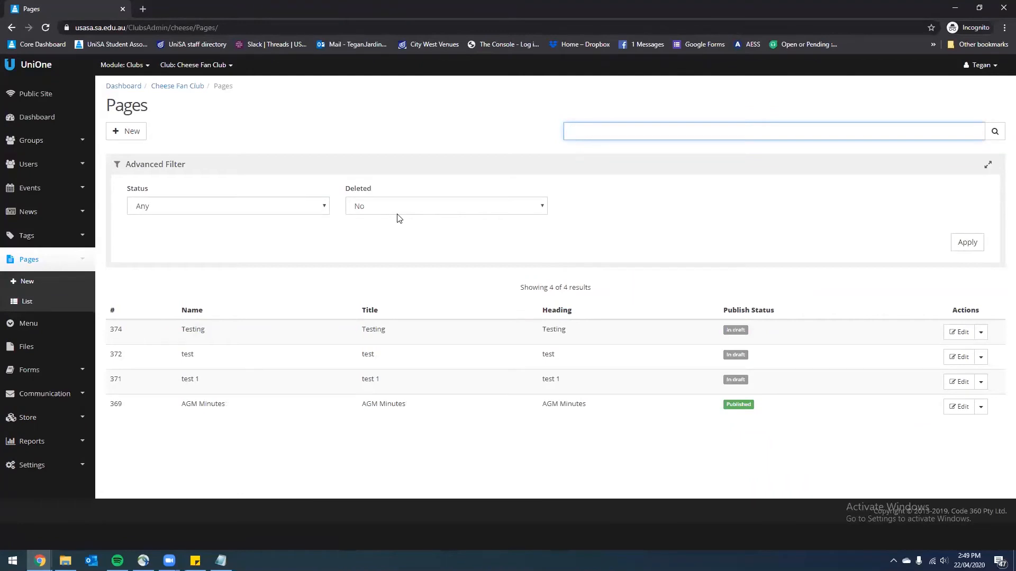
Step: Filter the pages with Deleted set to Any, and restore the Past Award Winners page
left_click(424, 214)
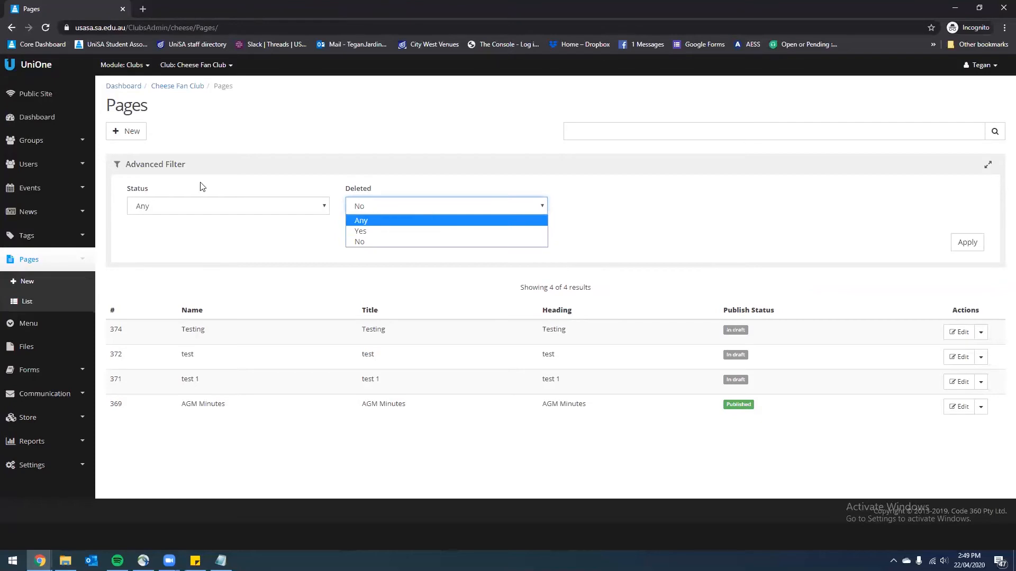
left_click(374, 206)
left_click(374, 207)
left_click(364, 221)
left_click(603, 220)
left_click(968, 241)
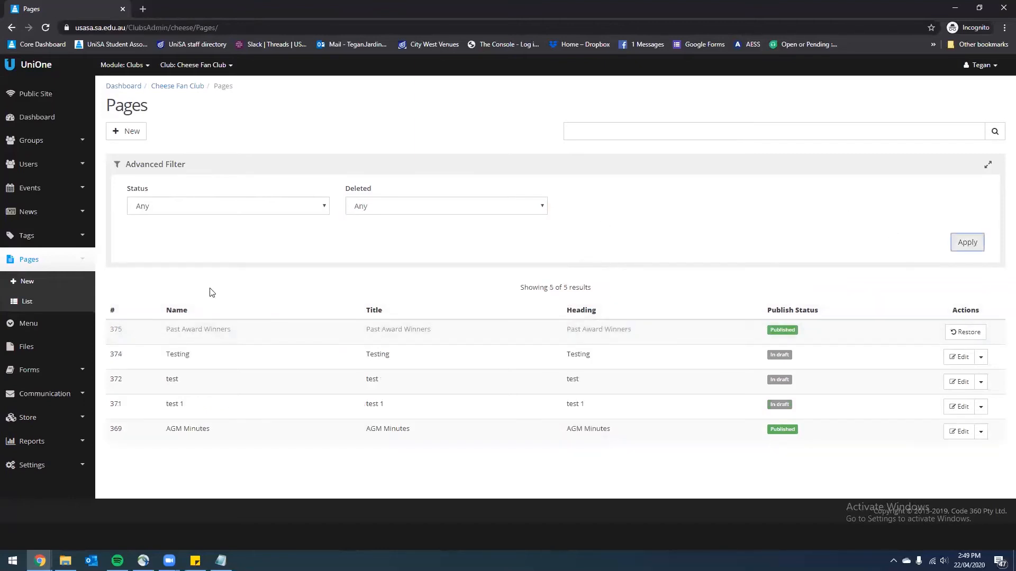
left_click(976, 333)
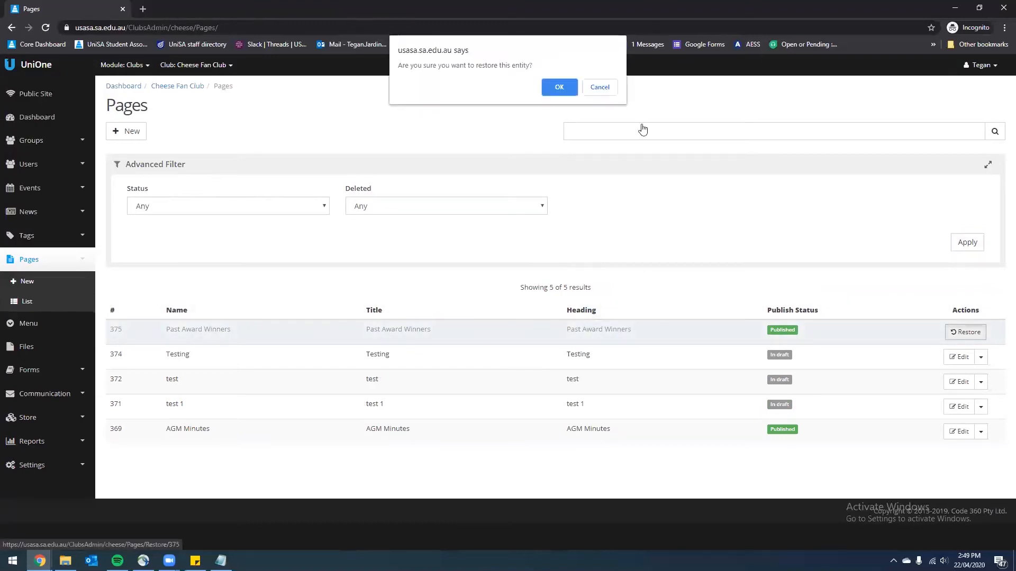
left_click(562, 92)
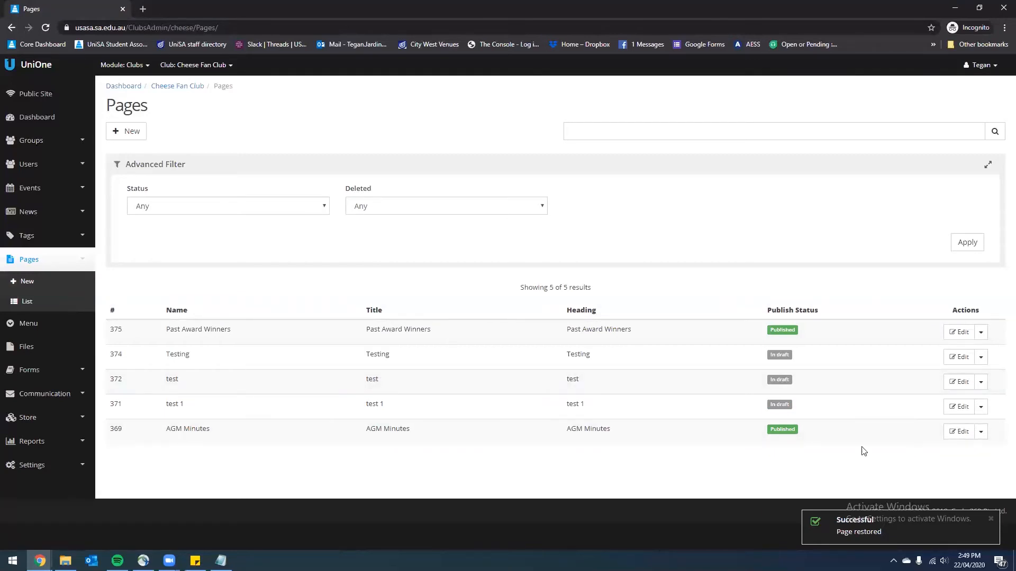
Step: Open the AGM Minutes page for editing and change its content to "Download the 2020 AGM minutes here"
left_click(968, 439)
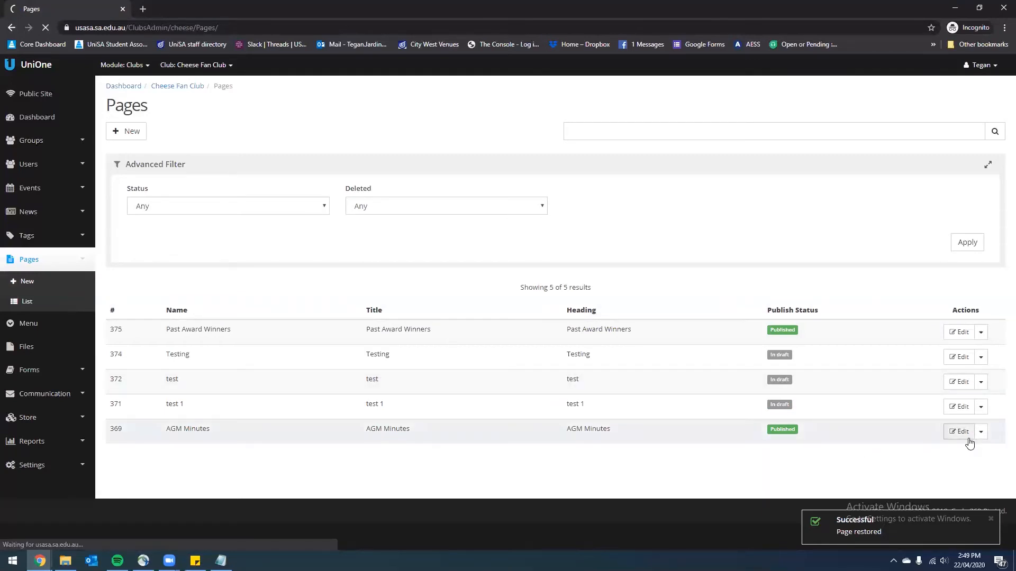
left_click_drag(204, 332, 107, 332)
left_click(225, 343)
left_click_drag(225, 342, 99, 341)
left_click(133, 333)
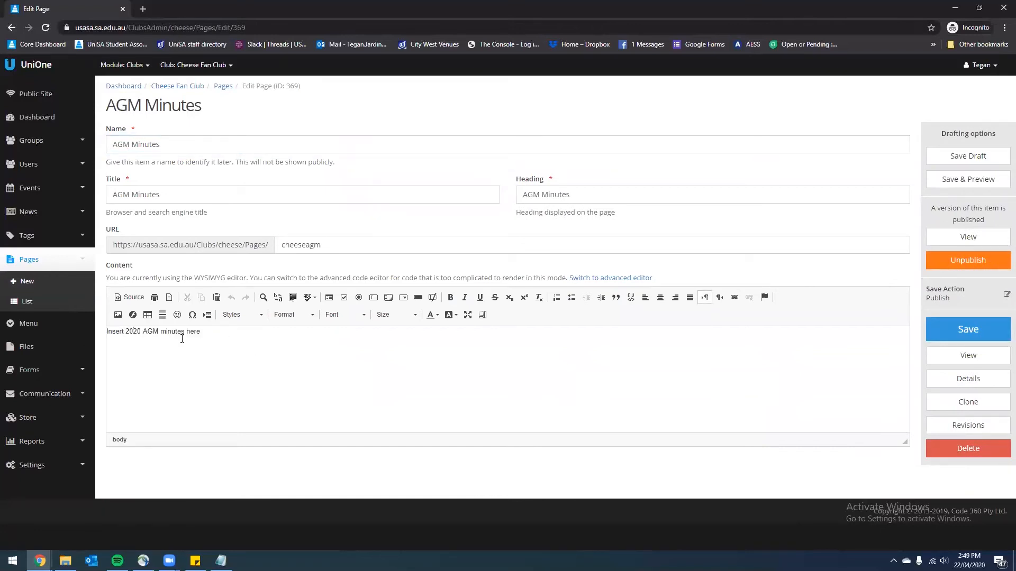
double_click(126, 333)
left_click(243, 347)
double_click(115, 330)
type("Download")
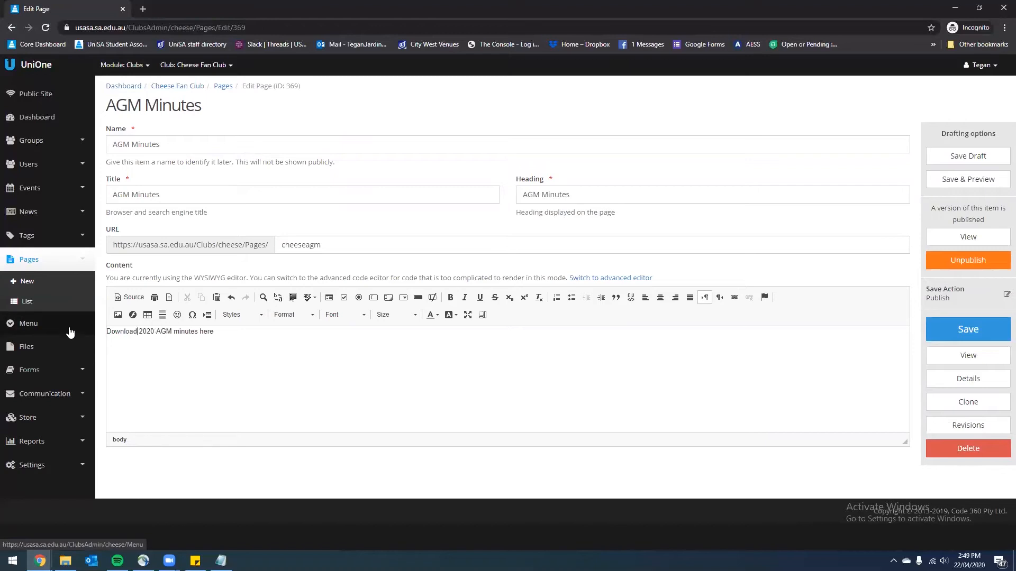
type(" the")
Step: Highlight the word "here" in the AGM Minutes content as the download link text, and save the page
left_click_drag(231, 332, 211, 331)
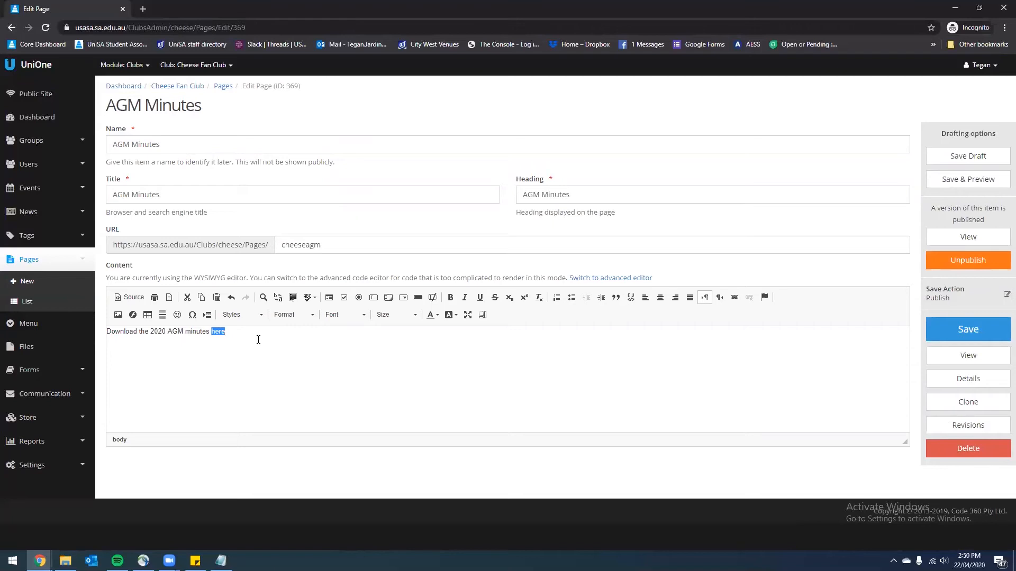
left_click(227, 333)
double_click(220, 332)
left_click(241, 336)
left_click(339, 363)
left_click(975, 327)
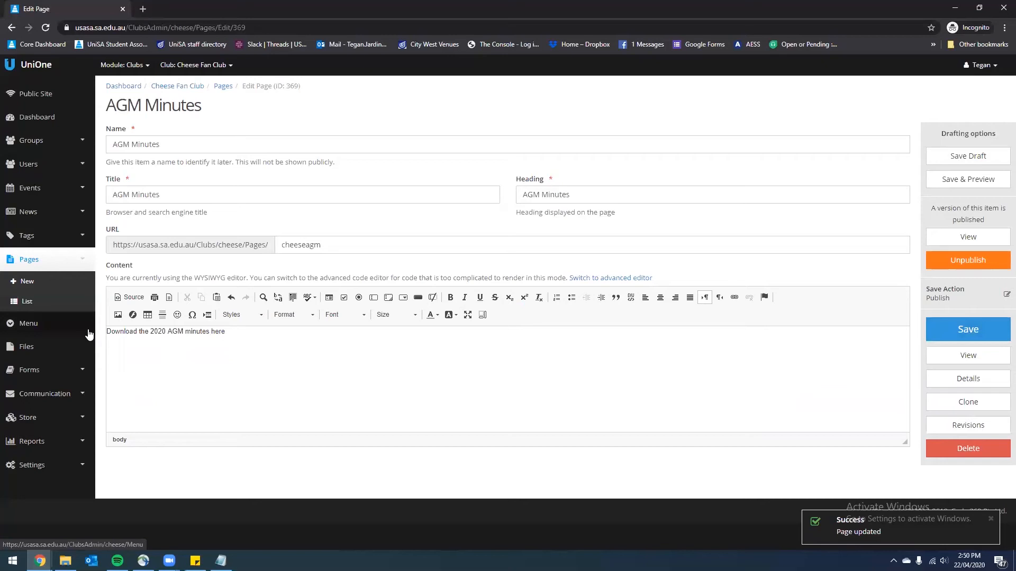
Step: Upload Chees Club Minutes.docx from the Documents folder to the Root folder of the club's files
left_click(35, 348)
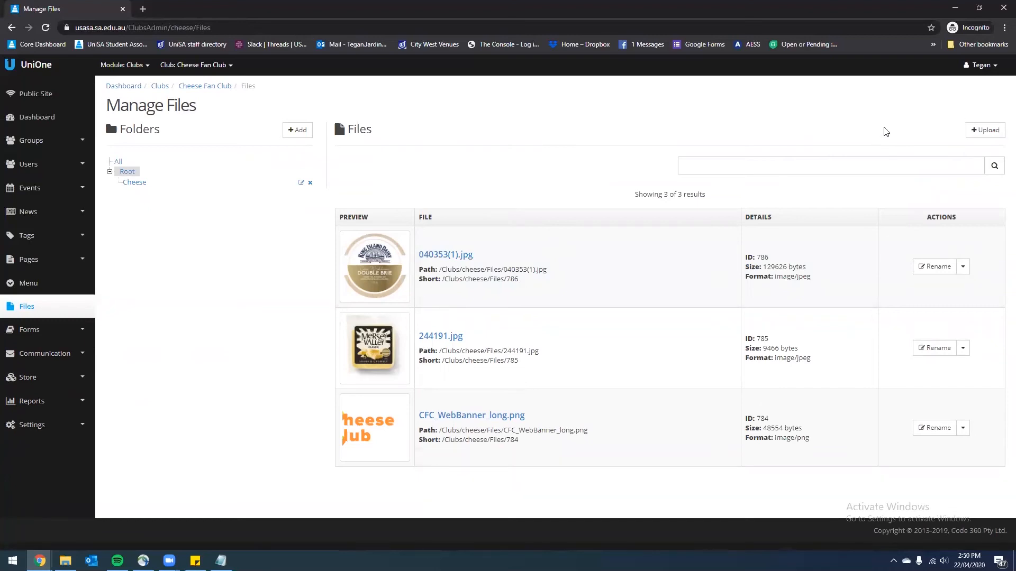
left_click(982, 133)
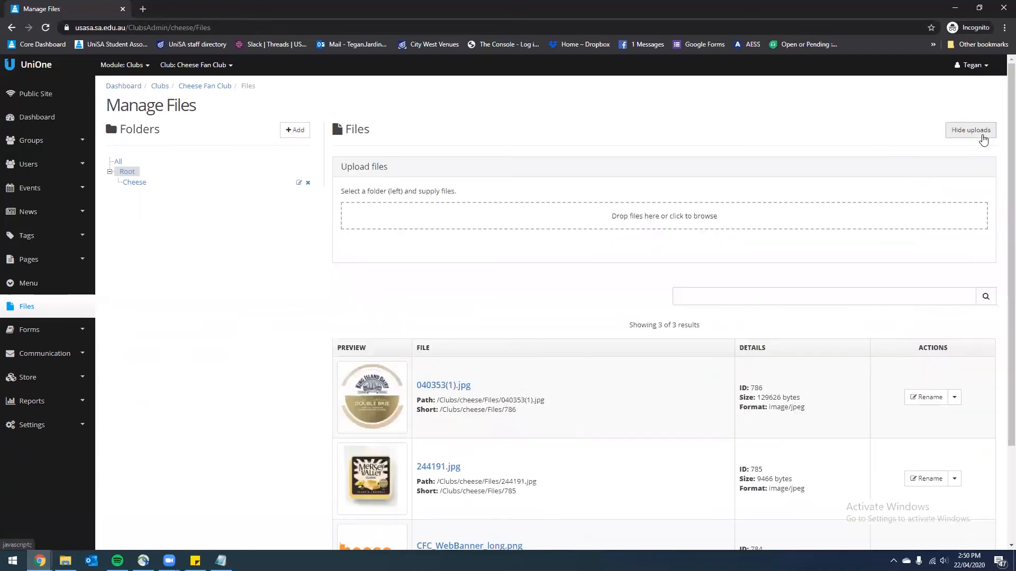
left_click(668, 222)
scroll(195, 157, "down", 5)
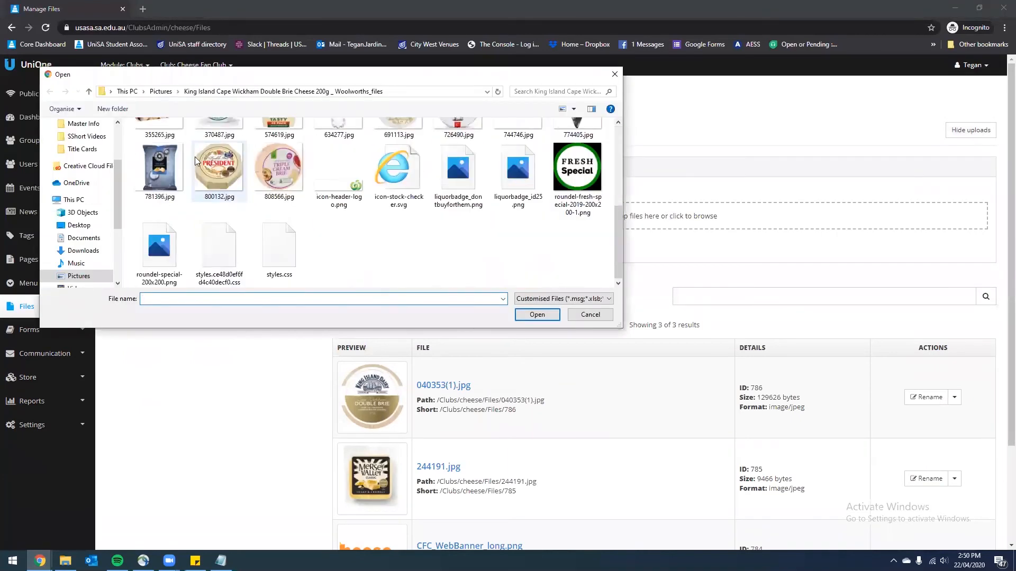
left_click(81, 239)
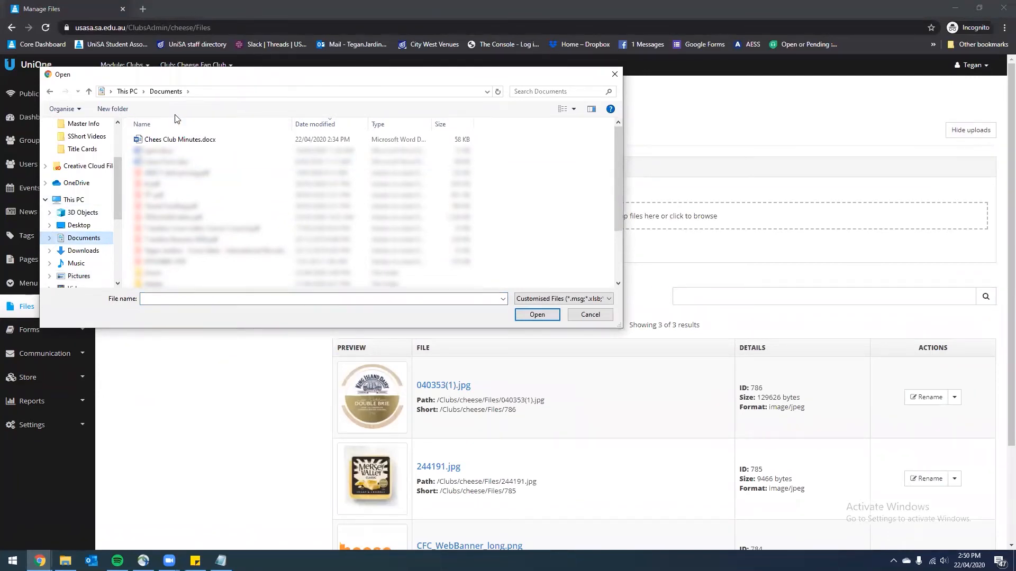
left_click(179, 140)
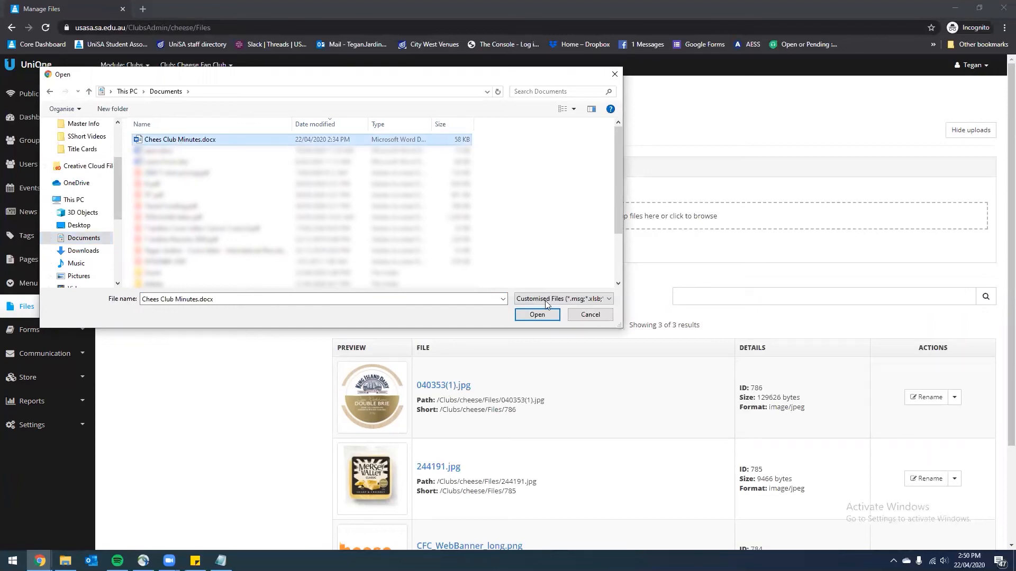
left_click(541, 316)
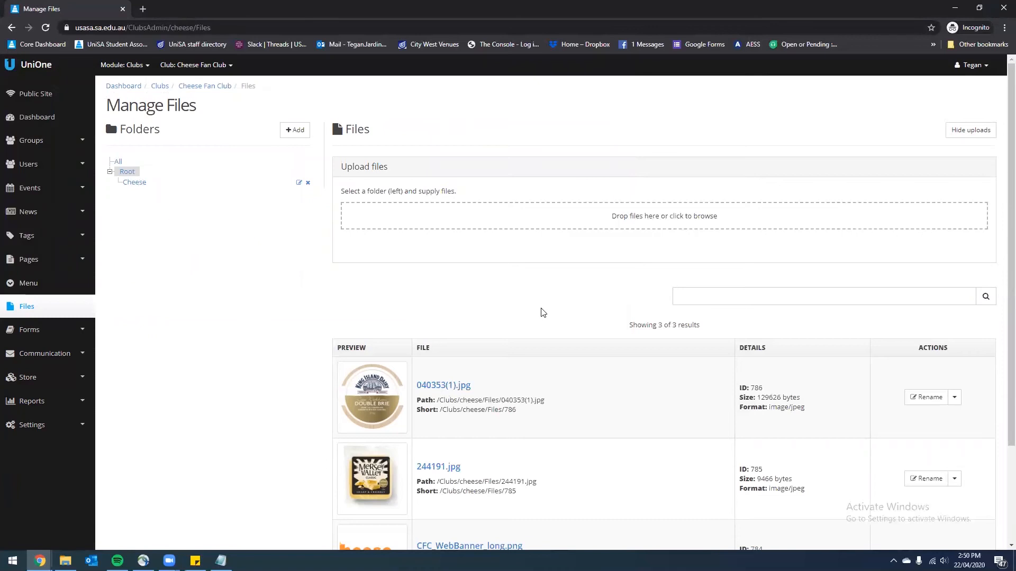
Step: Copy the short path /Clubs/cheese/Files/787 of the uploaded Chees Club Minutes.docx
scroll(549, 255, "down", 1)
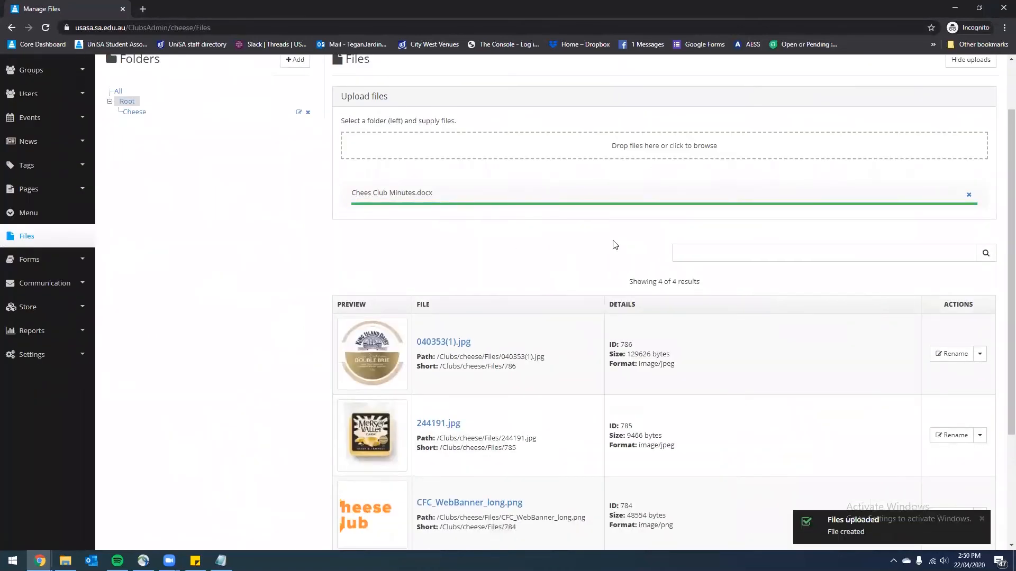
scroll(612, 243, "down", 3)
scroll(552, 434, "down", 1)
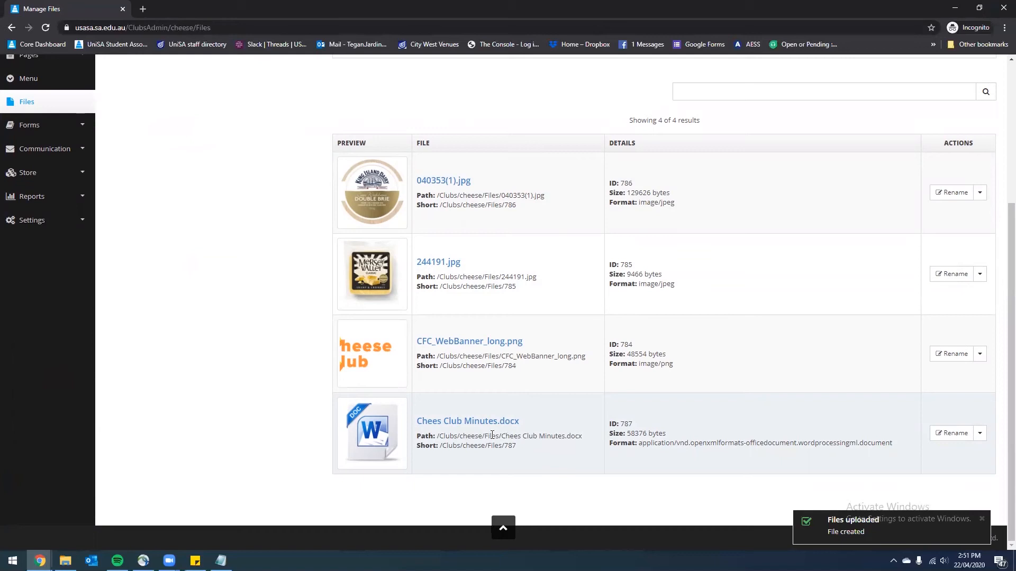
left_click_drag(522, 448, 440, 449)
right_click(447, 444)
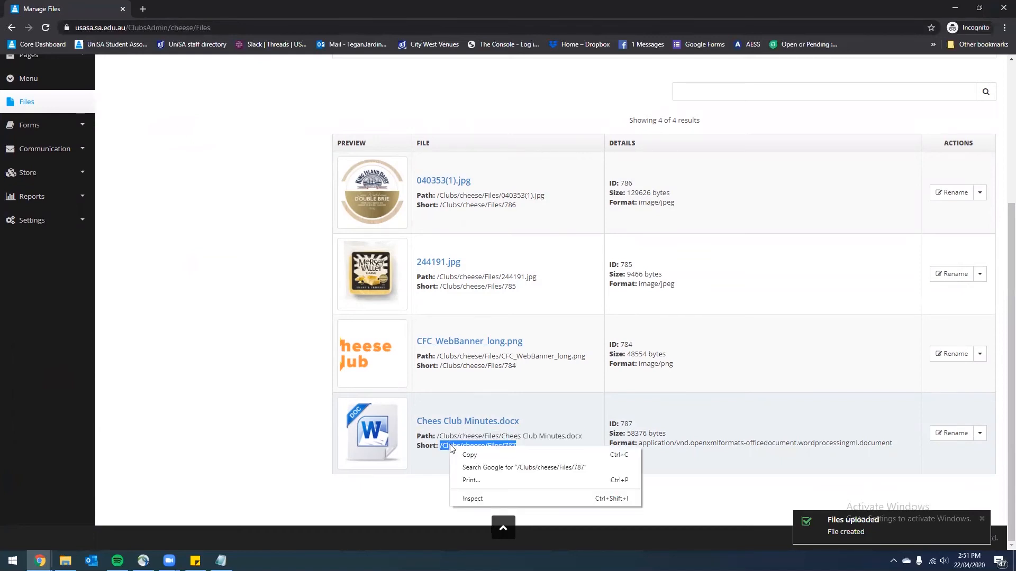
left_click(484, 454)
right_click(477, 449)
left_click(508, 459)
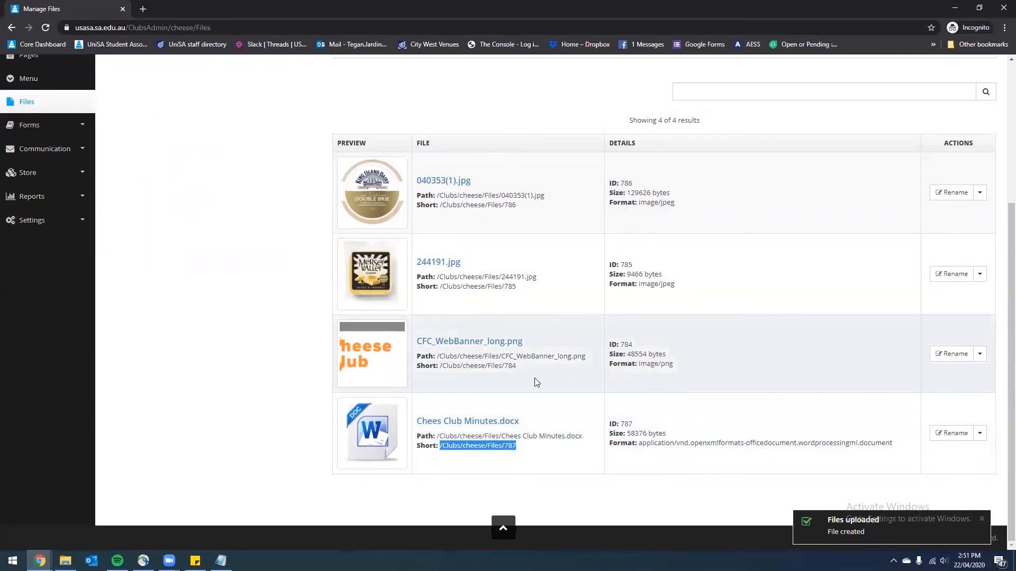
Step: Return to the list of pages and open the AGM Minutes page for editing
scroll(79, 238, "up", 2)
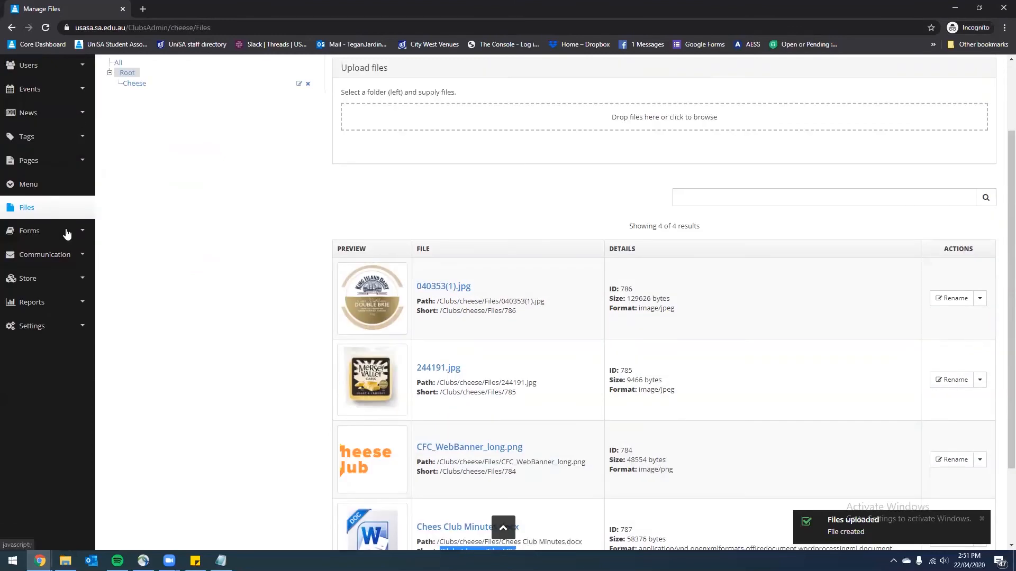
left_click(58, 160)
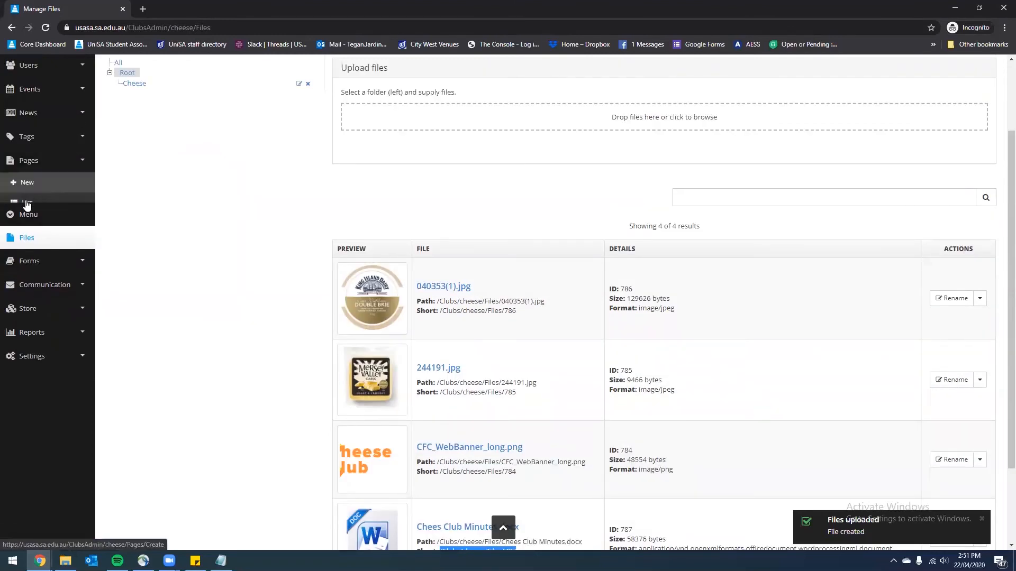
left_click(26, 202)
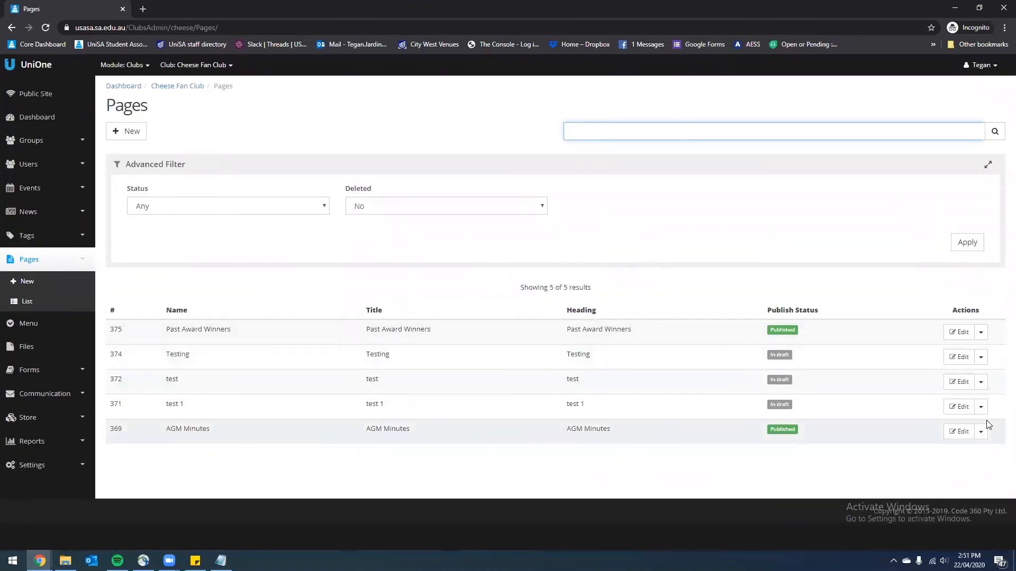
left_click(960, 432)
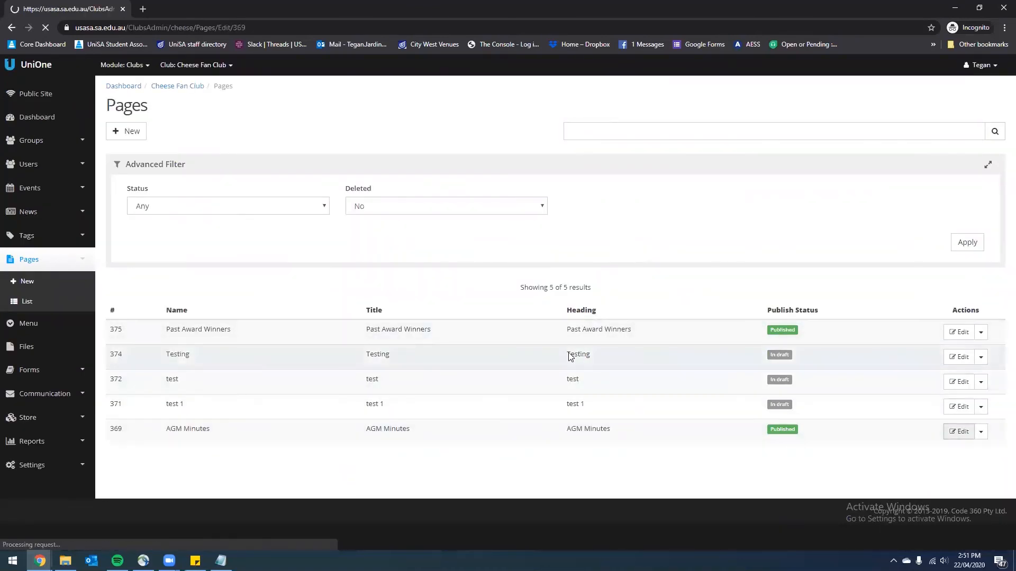
Step: Link the word "here" in the AGM Minutes content to the copied file path, and save the page
double_click(217, 332)
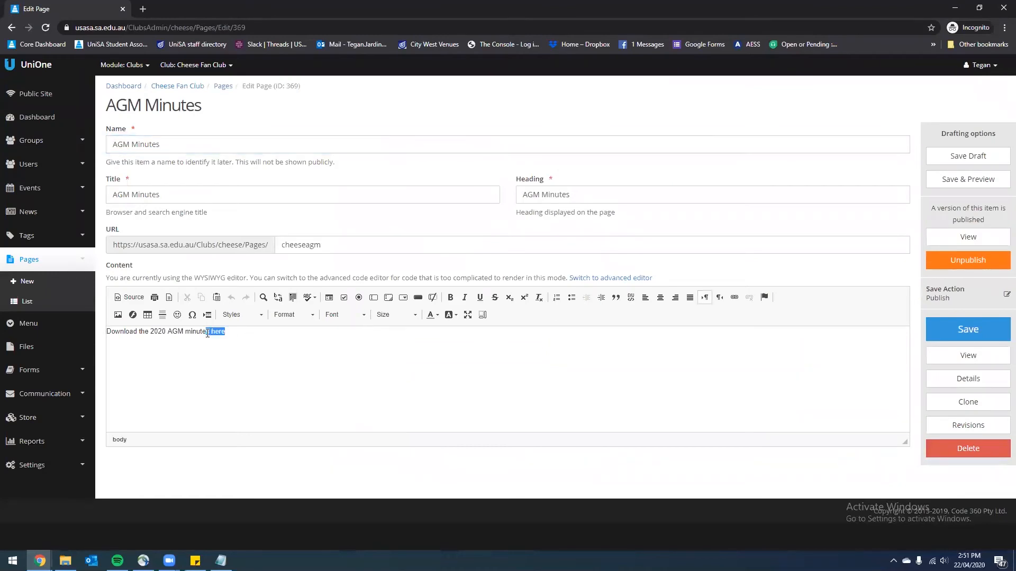
left_click(733, 297)
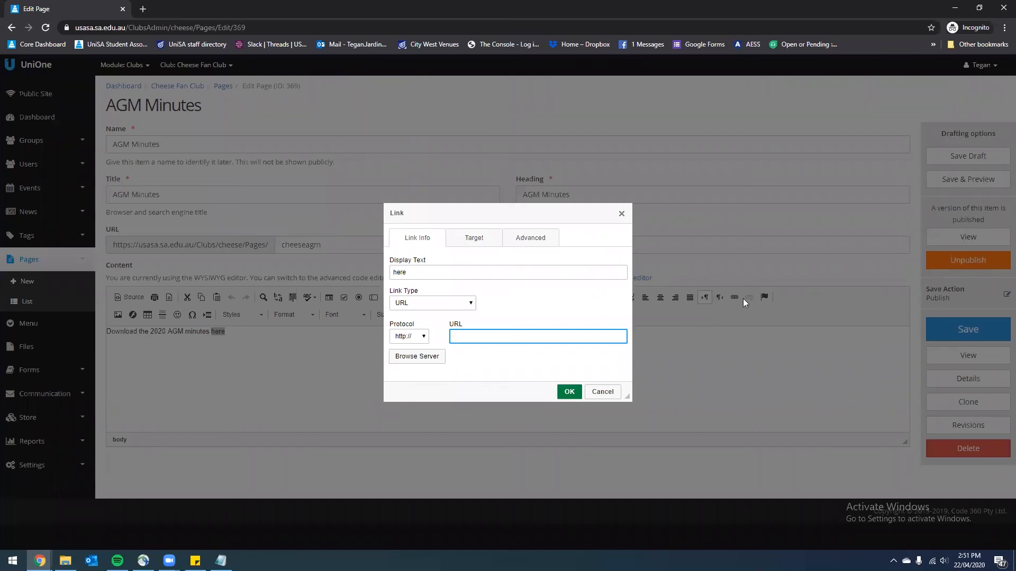
key("ctrl+v")
left_click(570, 391)
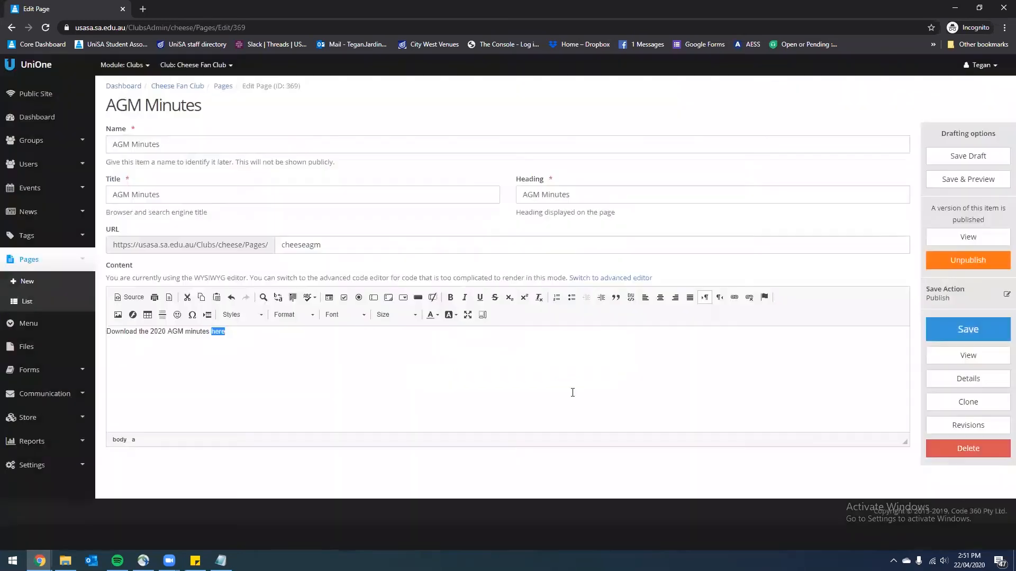
left_click(318, 350)
left_click(945, 332)
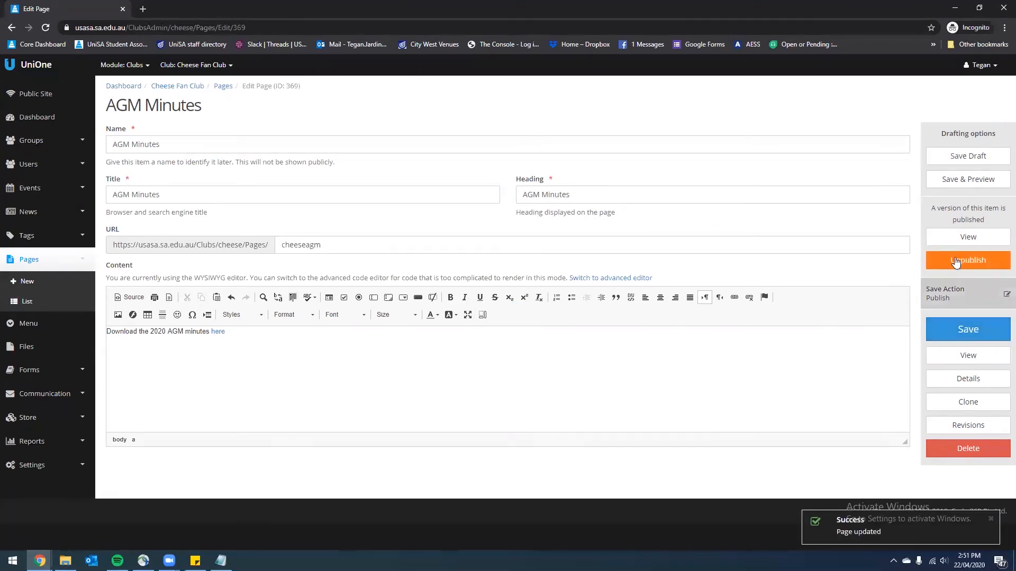
Step: View the published AGM Minutes page, test its download link by opening the document, and return to the page editor
left_click(959, 241)
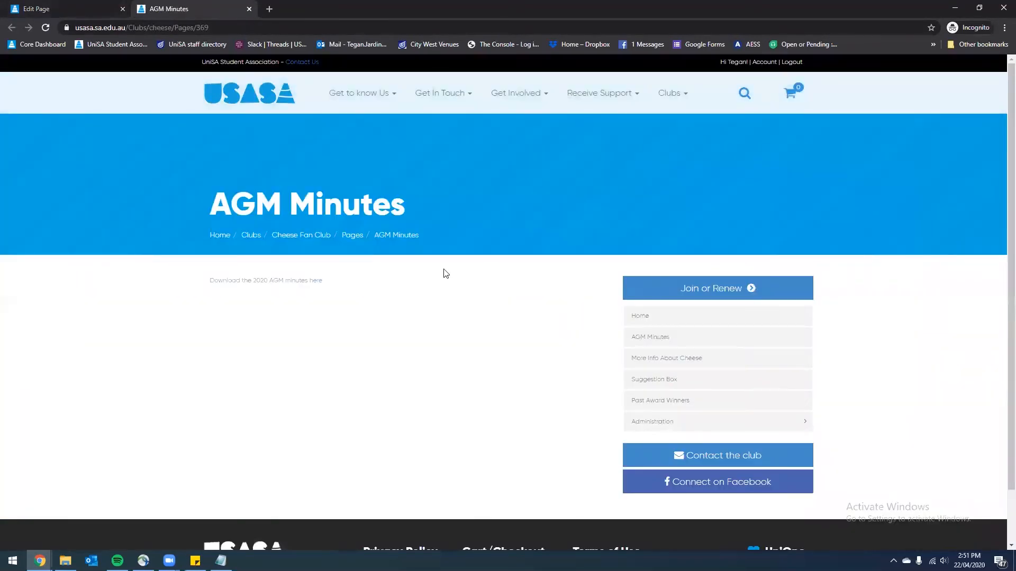
left_click(316, 281)
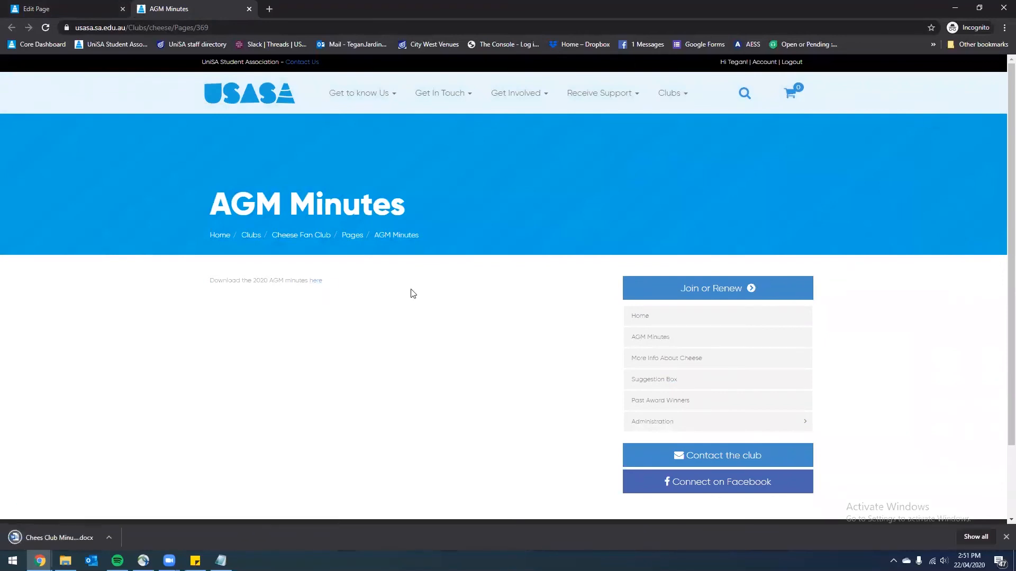
left_click(61, 537)
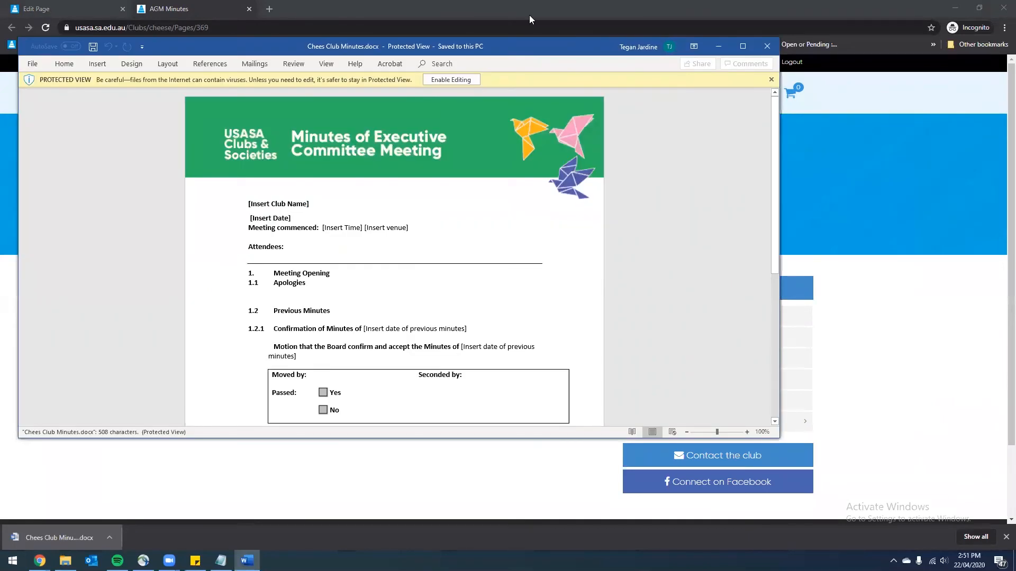
left_click_drag(518, 48, 511, 119)
left_click(759, 118)
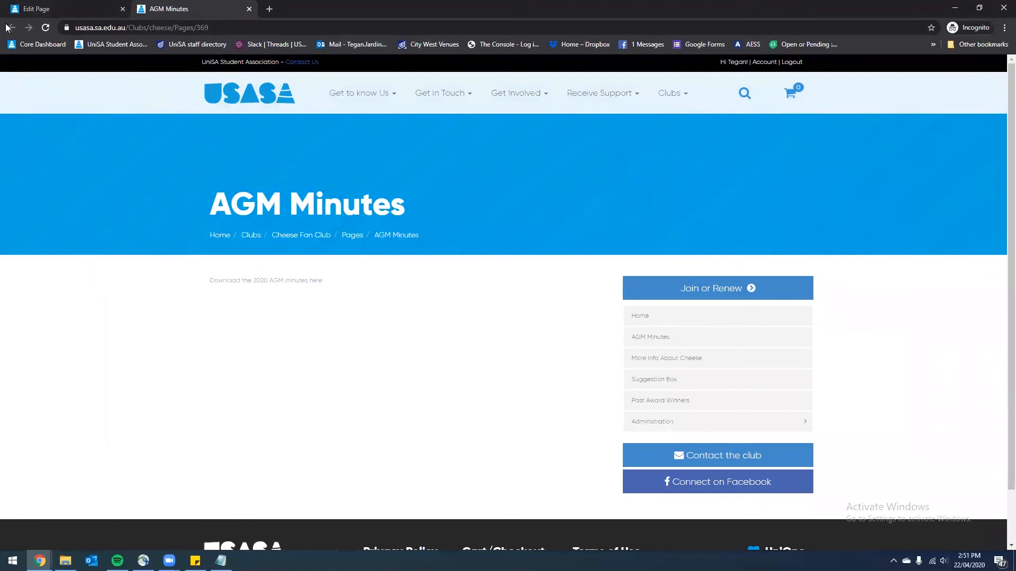
left_click(49, 9)
left_click(249, 9)
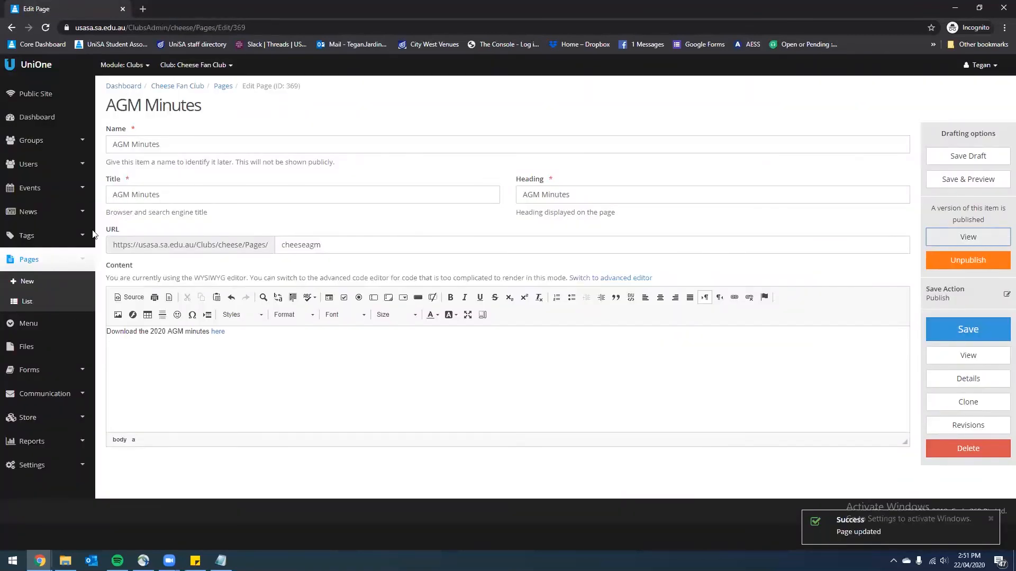
Step: Add a new item at the end of the club menu and set its type to URL
left_click(44, 325)
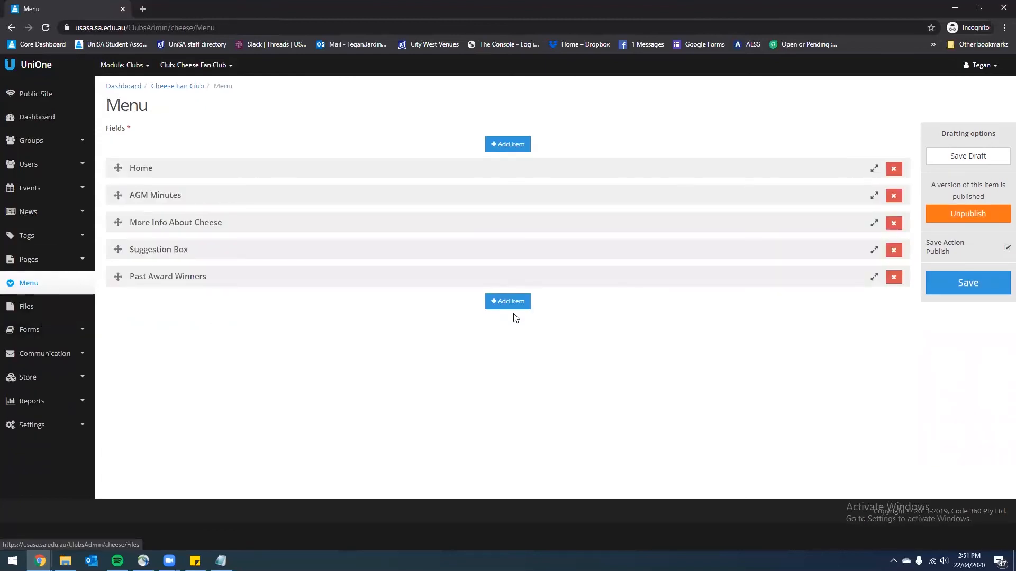
left_click(508, 303)
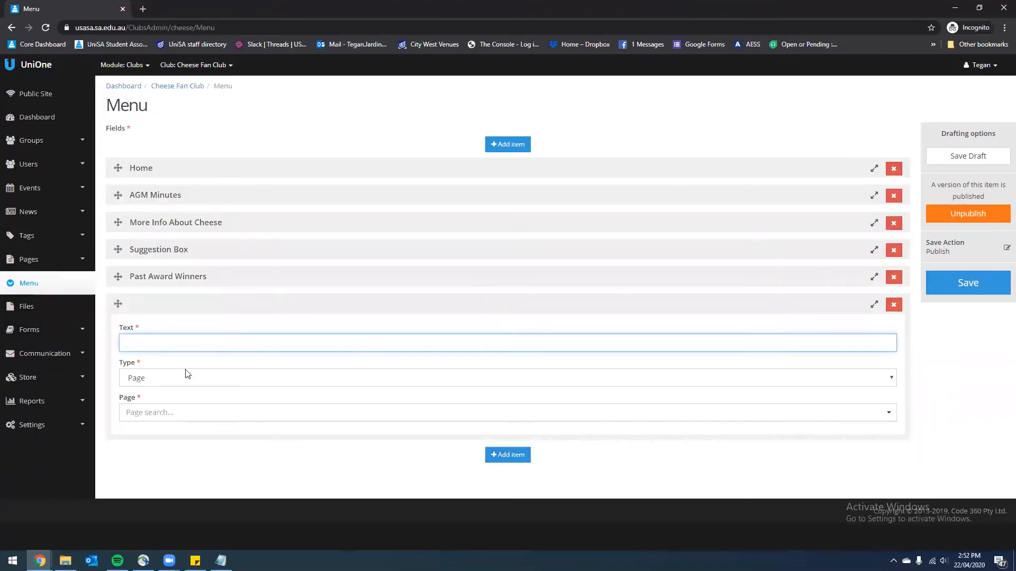
left_click(151, 409)
left_click(159, 380)
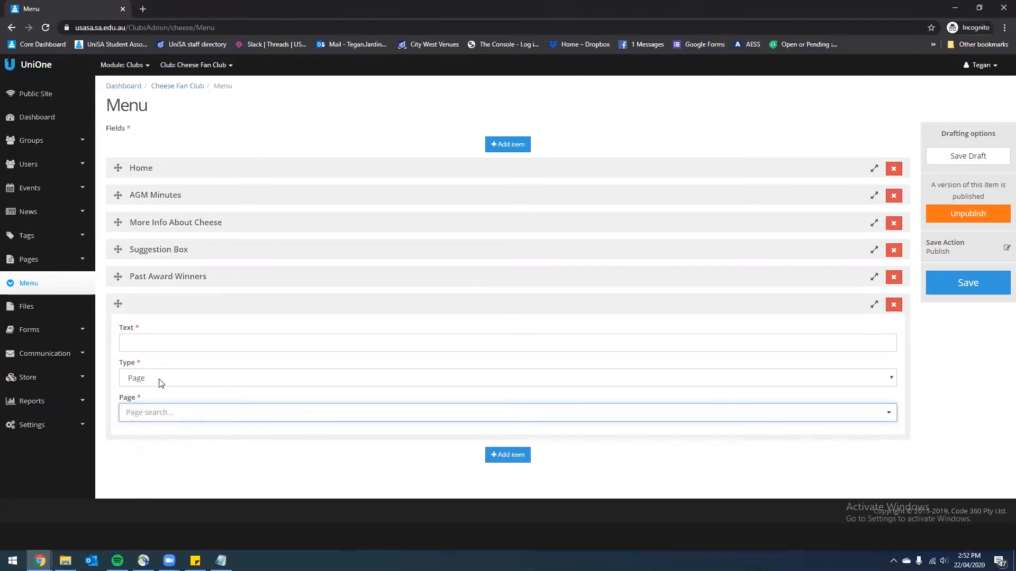
left_click(161, 379)
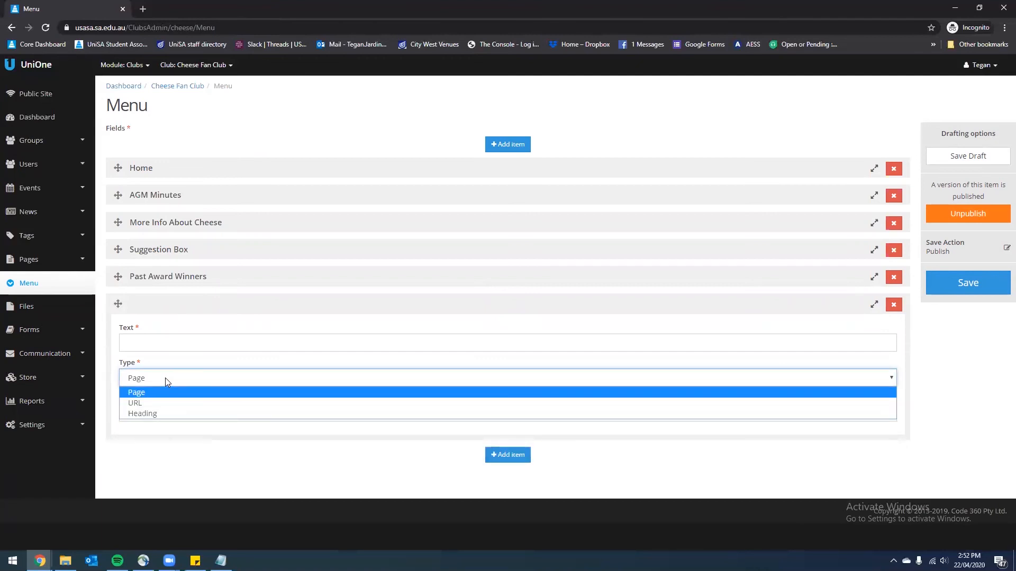
left_click(141, 403)
left_click(162, 342)
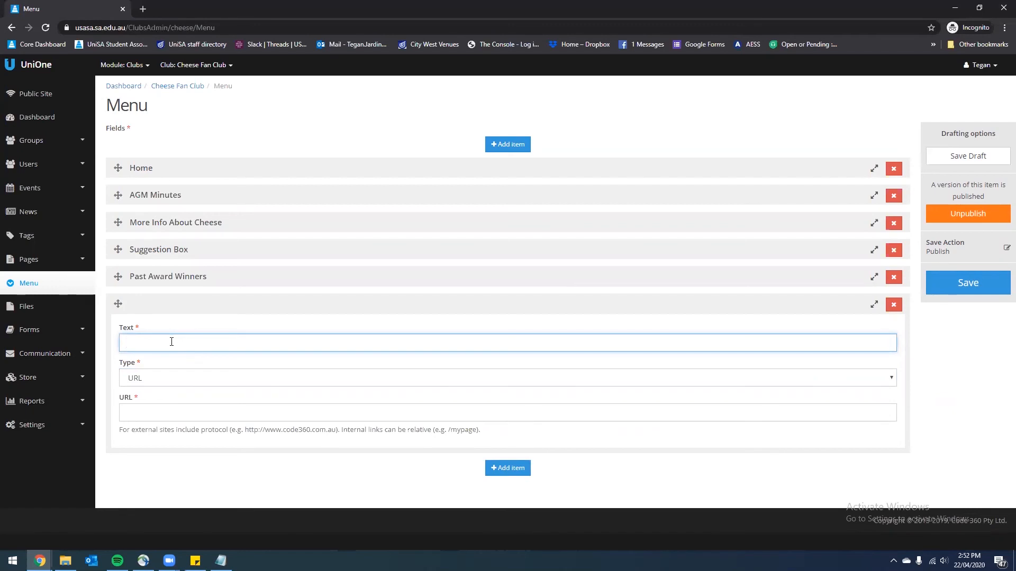
type("2020 Cheese Chees")
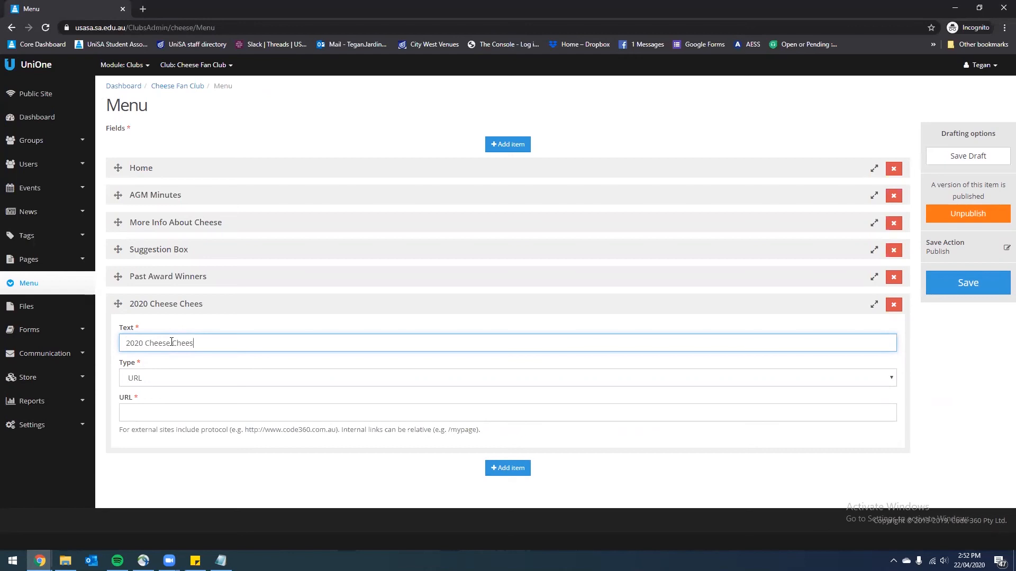
type("ard Nominations")
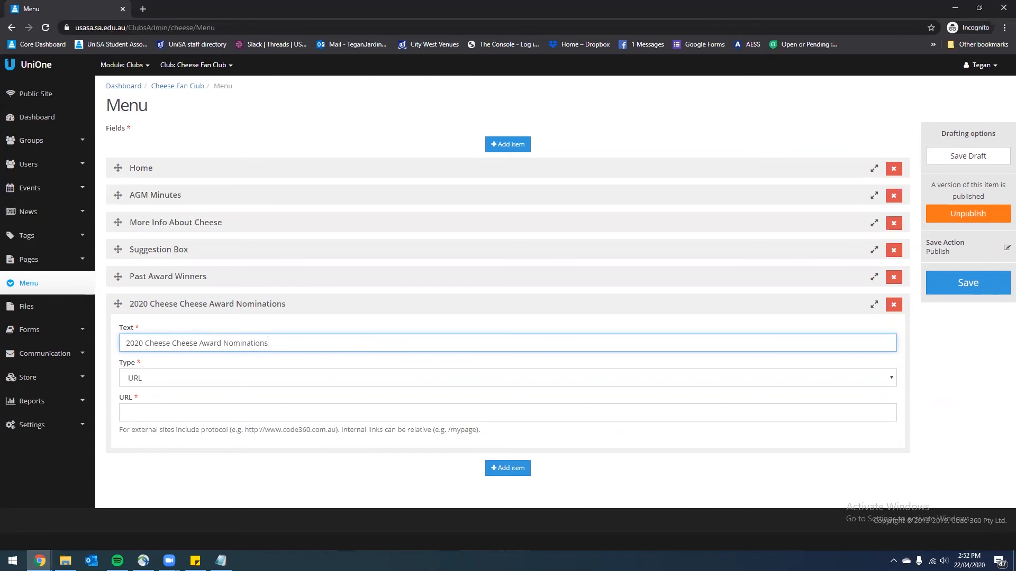
key("alt+Tab")
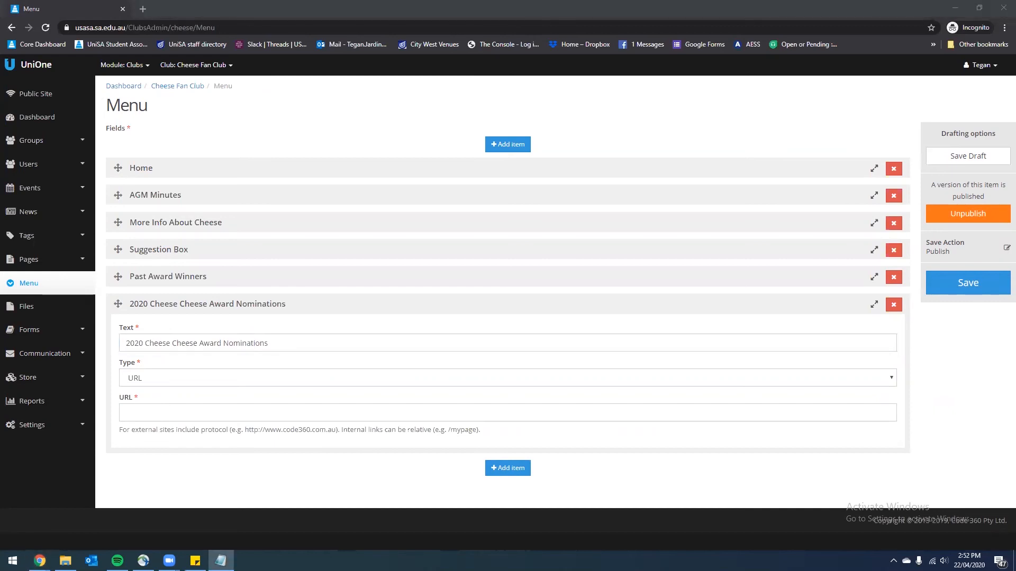
left_click(194, 415)
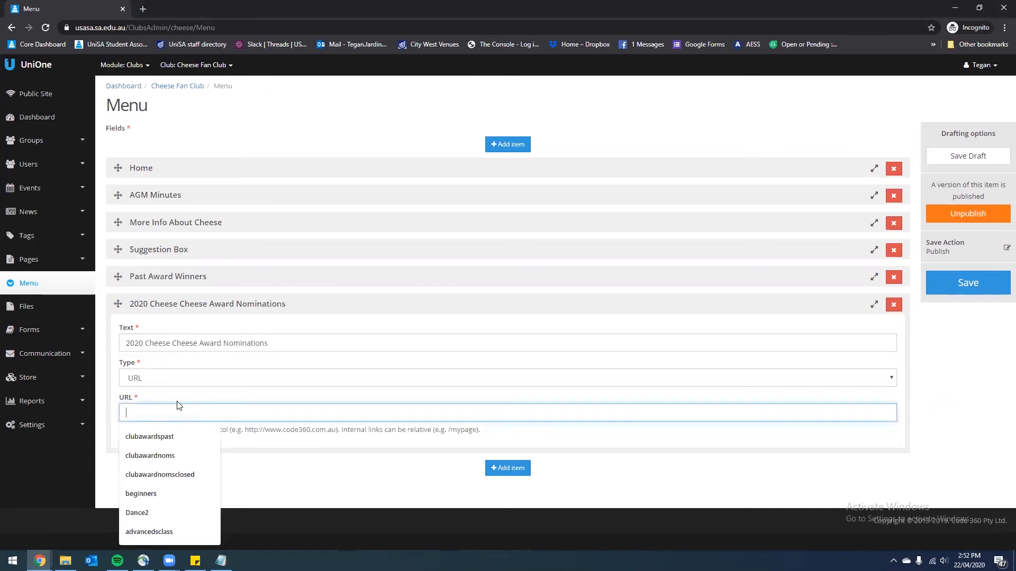
type("https://usasa.sa.edu.au/Clubs/cheese/Forms/cheeseofyear2020")
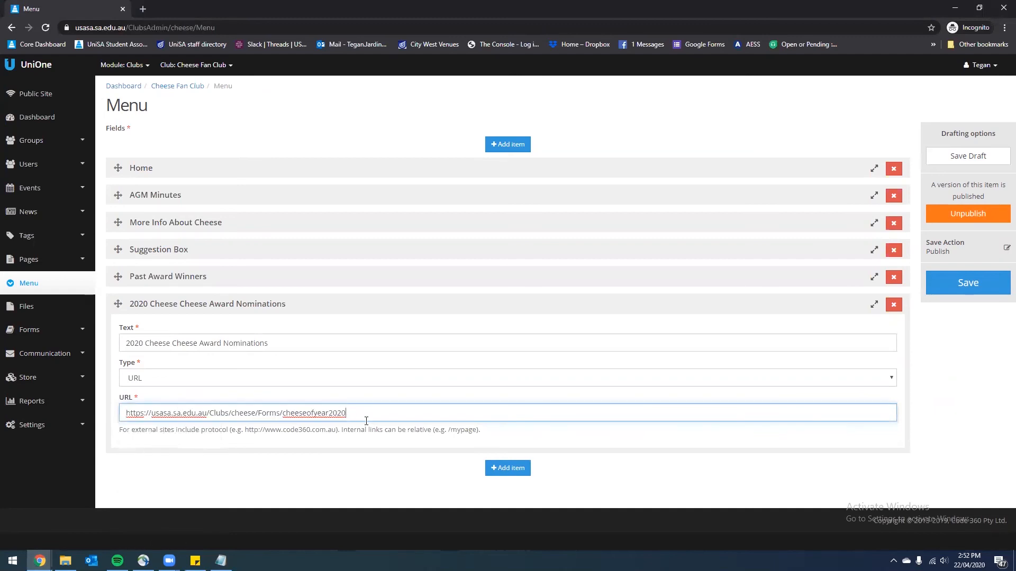
left_click(994, 291)
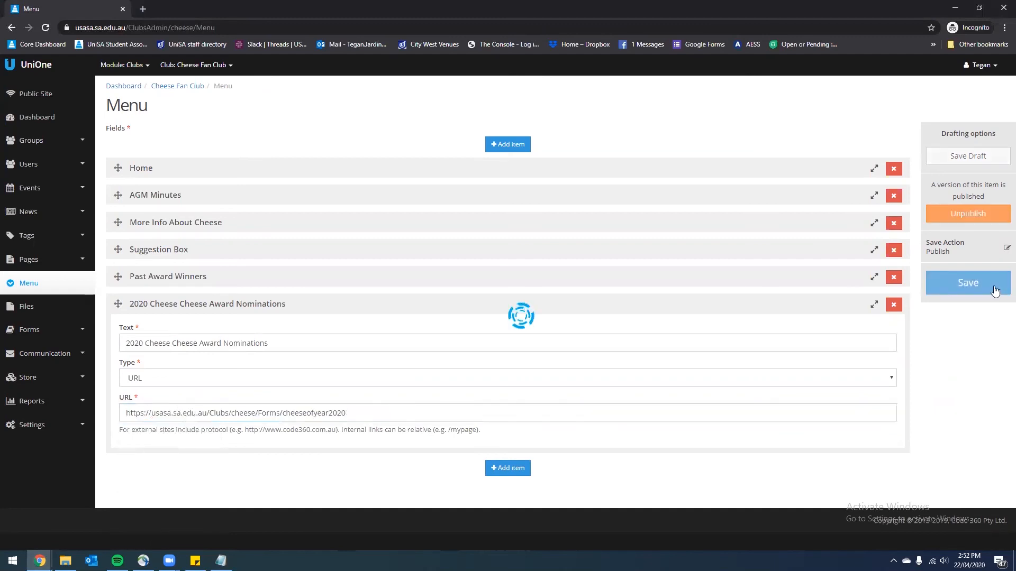
Step: Add a last menu item with the text "Heading", set its type to Heading, and save the menu
left_click(874, 306)
left_click(507, 329)
left_click(222, 362)
type("Headin")
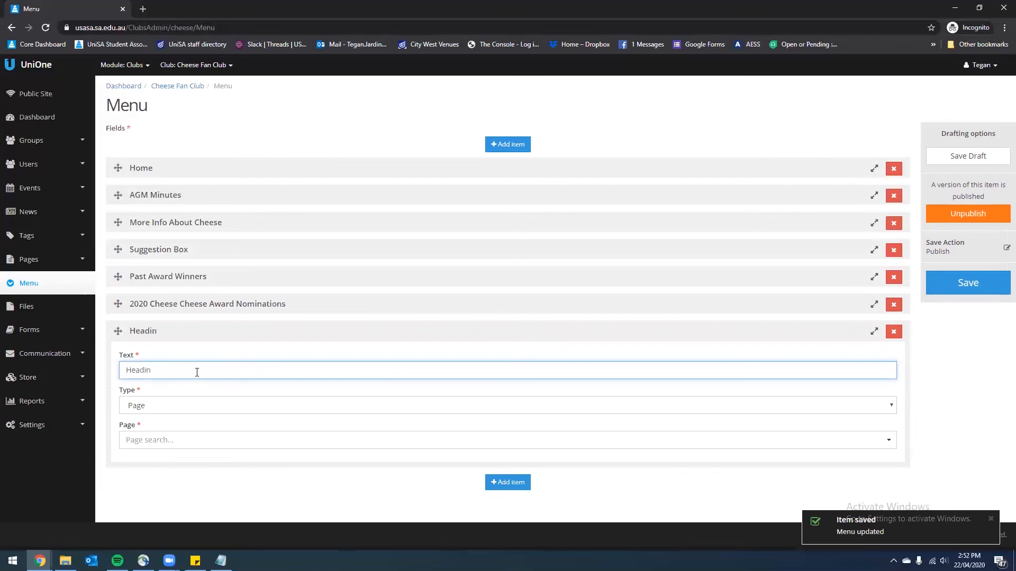
left_click(204, 412)
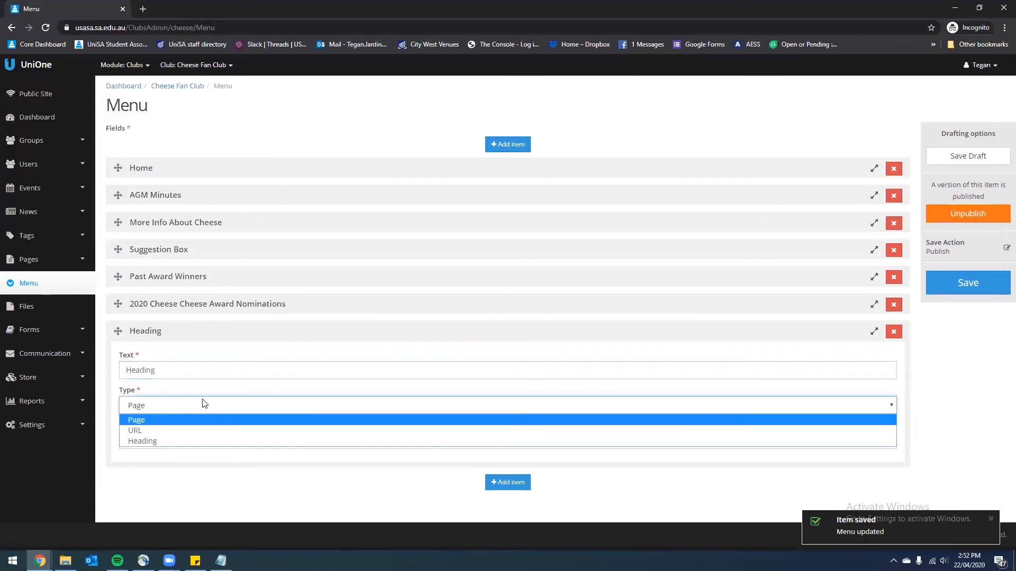
left_click(180, 439)
left_click(228, 370)
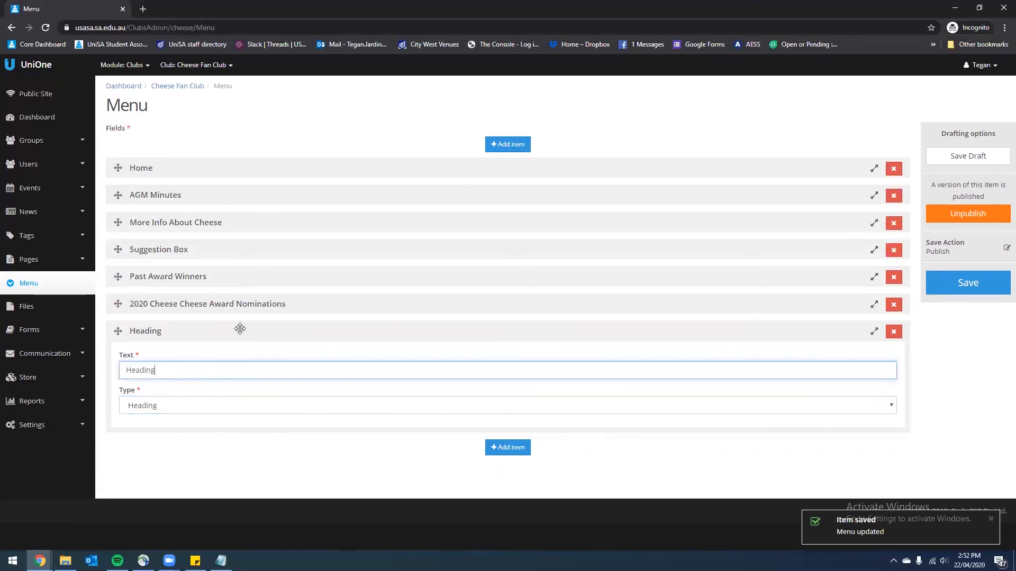
left_click(973, 283)
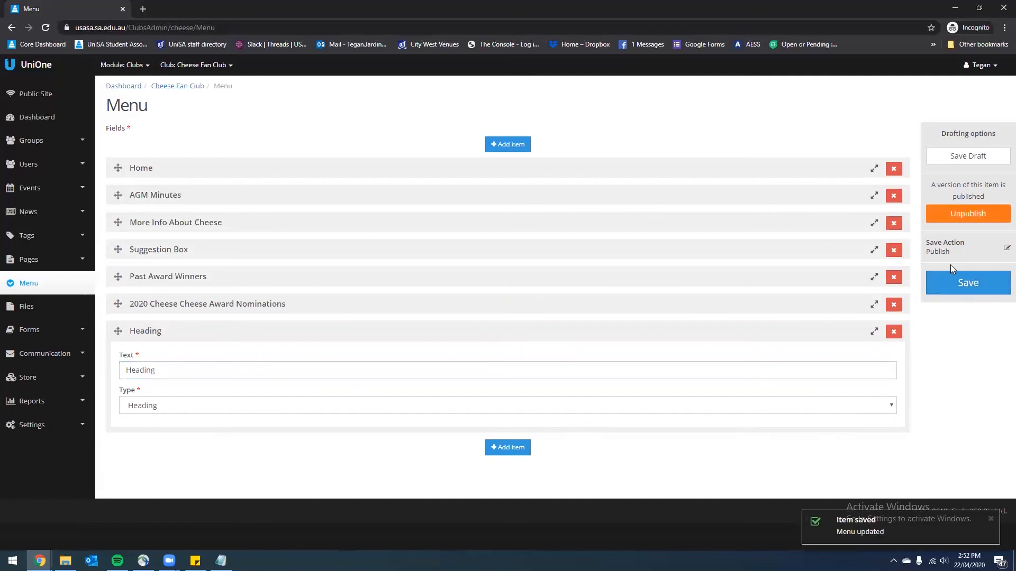
Step: View the public club site, check the form behind the 2020 Cheese Cheese Award Nominations menu link, and close the site
left_click(52, 94)
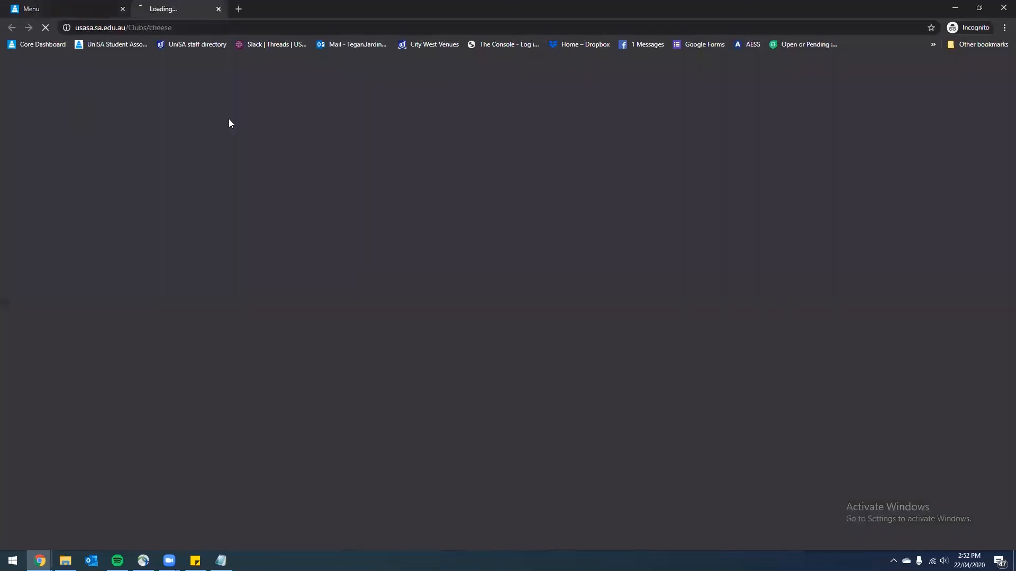
scroll(857, 180, "down", 2)
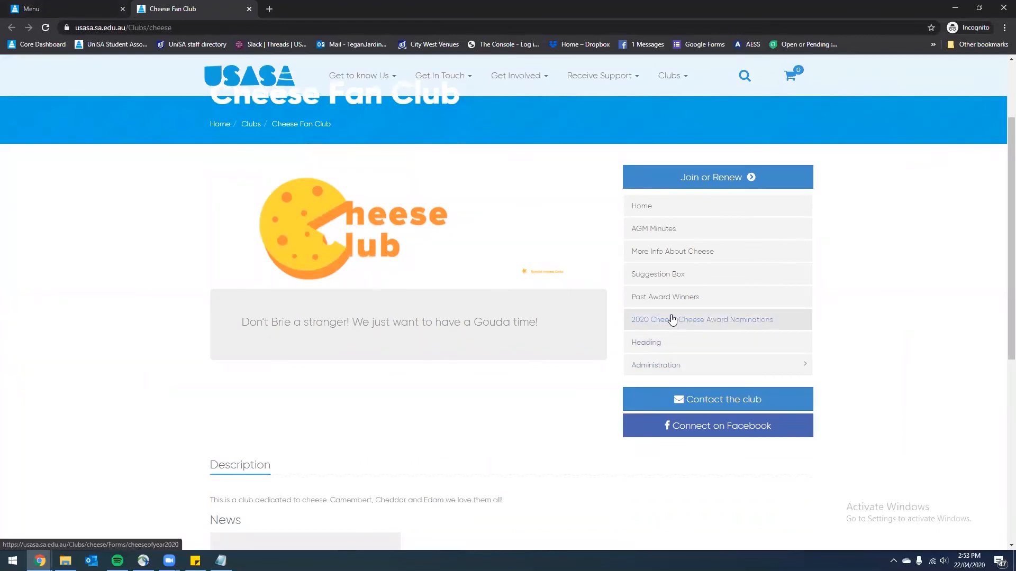
left_click(672, 320)
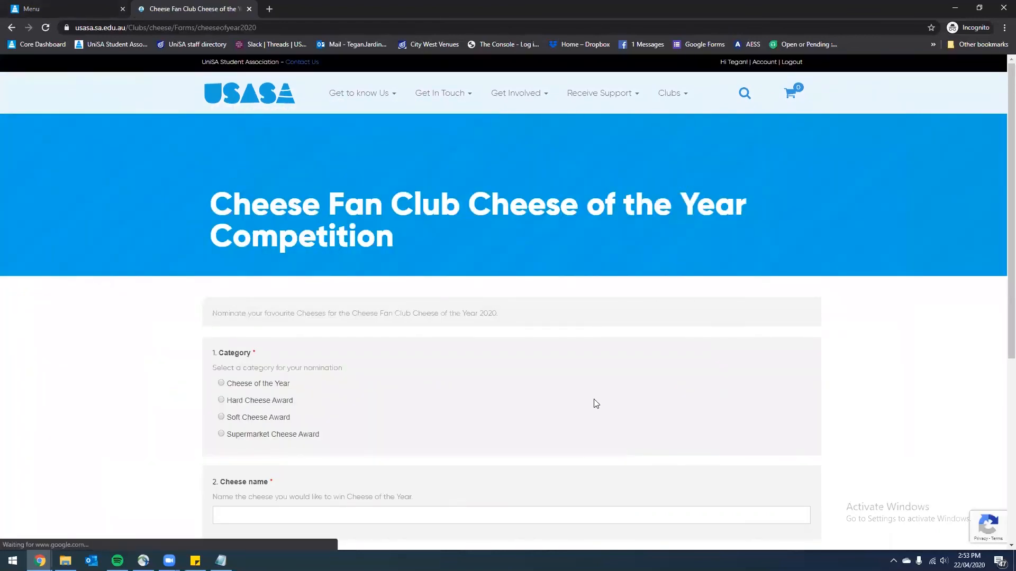
scroll(408, 310, "down", 5)
scroll(392, 351, "up", 5)
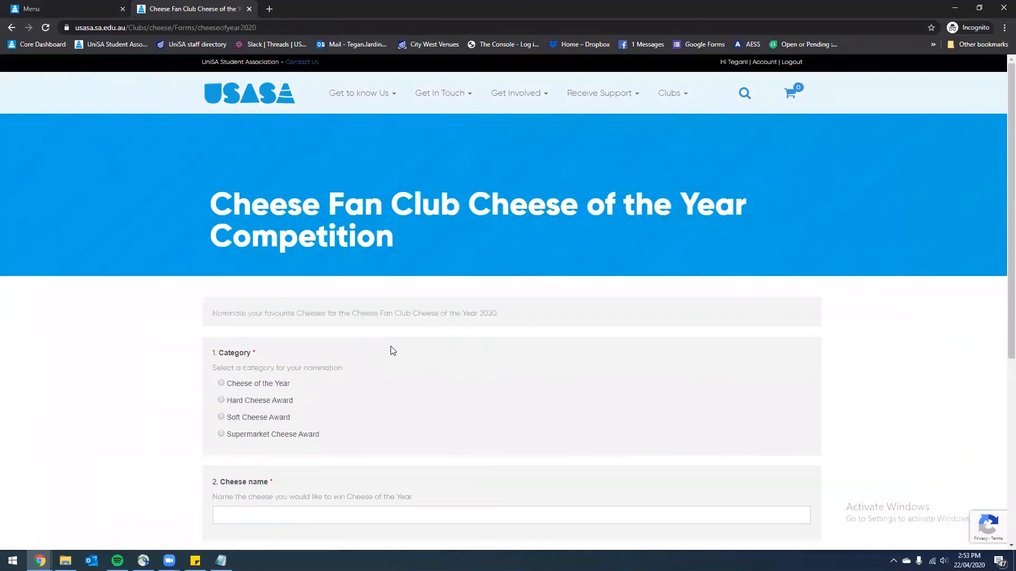
left_click(249, 9)
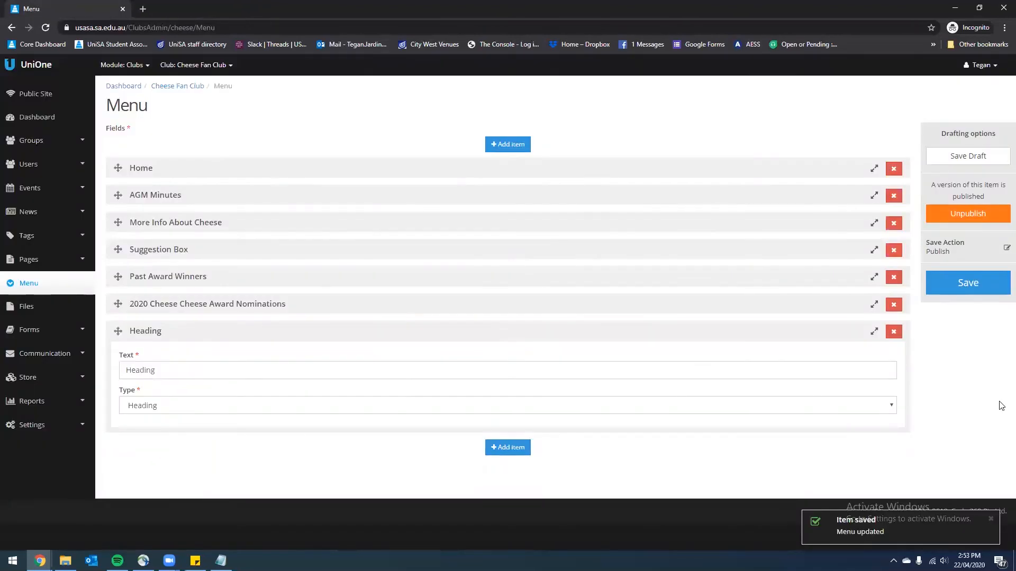
Step: Reopen the public club site, look through the nominations form from its menu link again, and return to the club home page
left_click(45, 95)
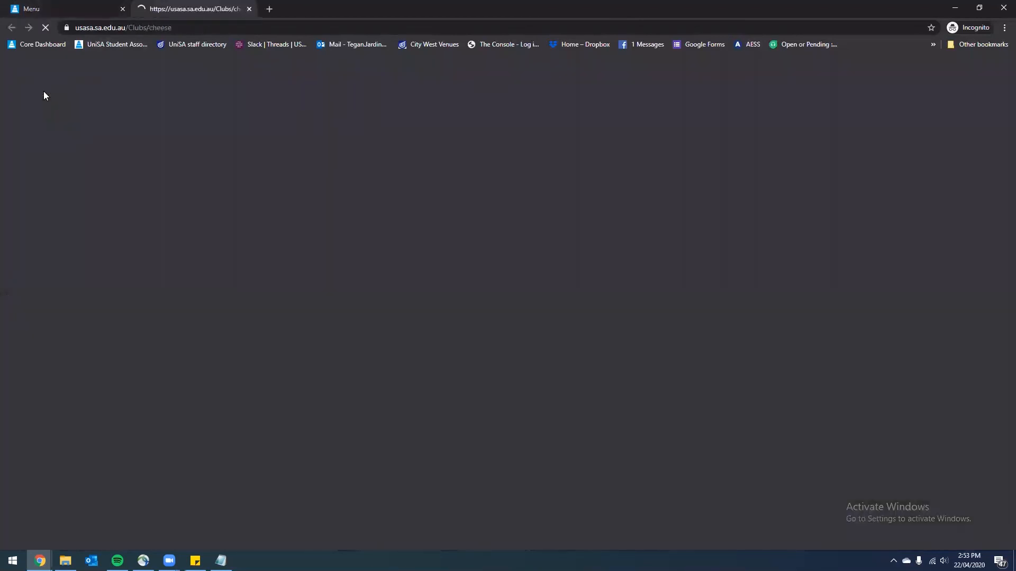
scroll(644, 211, "down", 2)
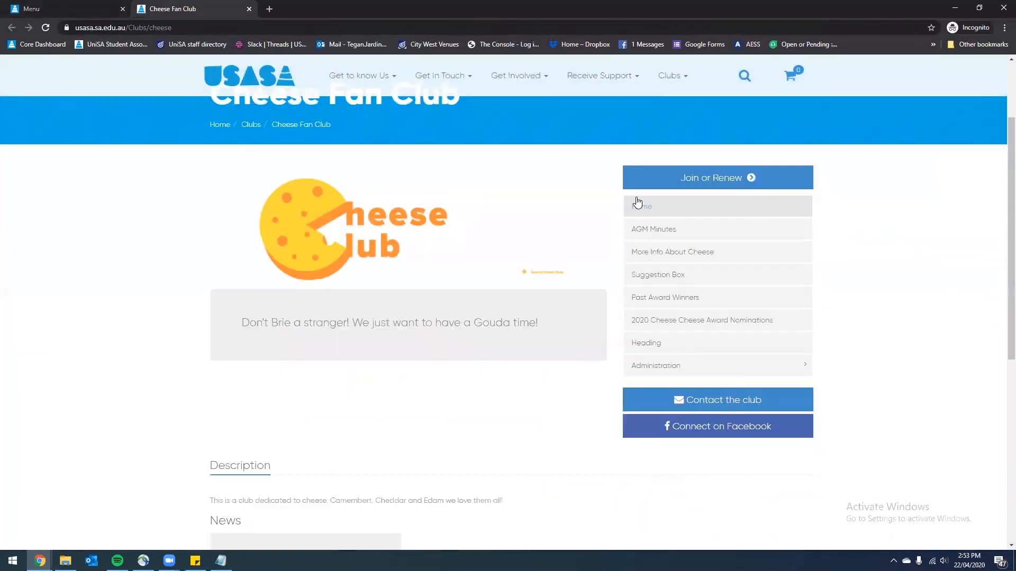
left_click(728, 320)
scroll(547, 270, "down", 5)
scroll(547, 269, "up", 5)
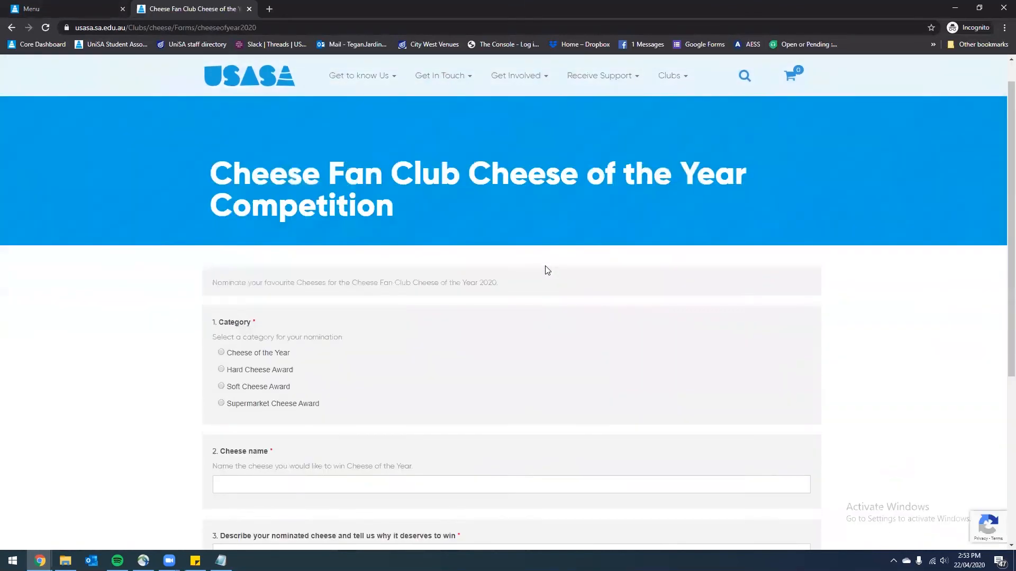
left_click(7, 30)
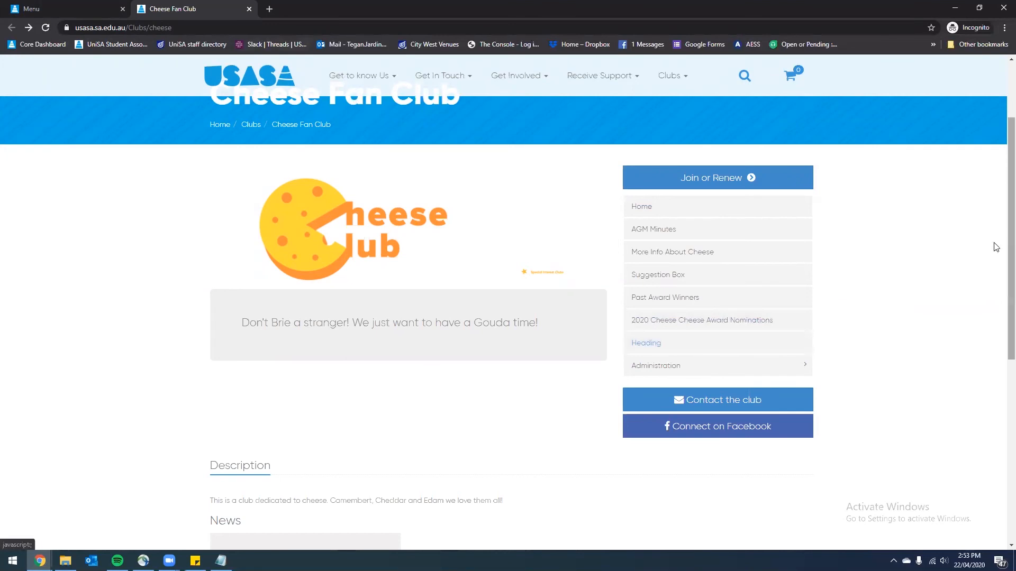
Step: Return to the menu editor, delete the Heading item, and save the menu
left_click(84, 10)
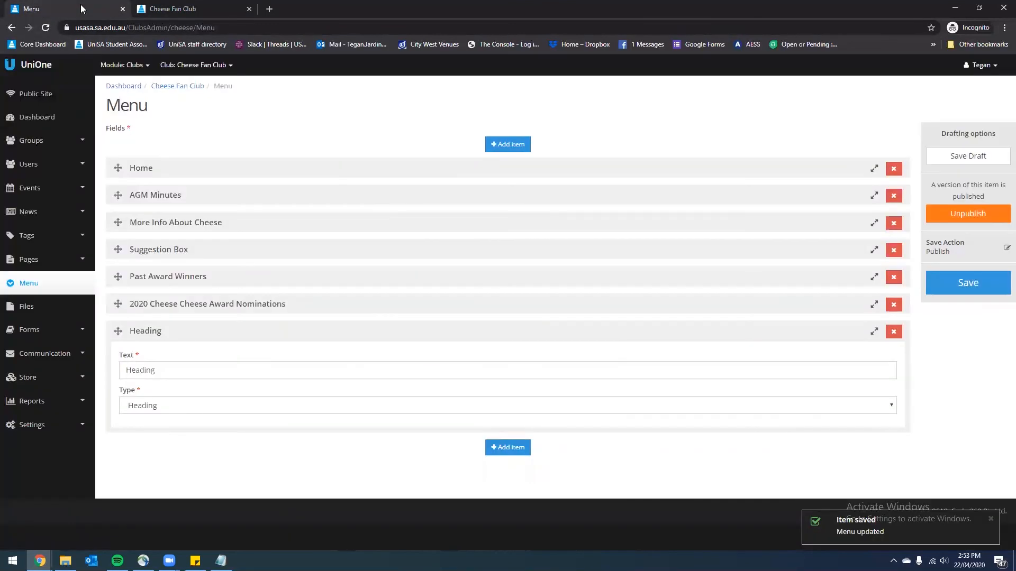
left_click(894, 331)
left_click(976, 286)
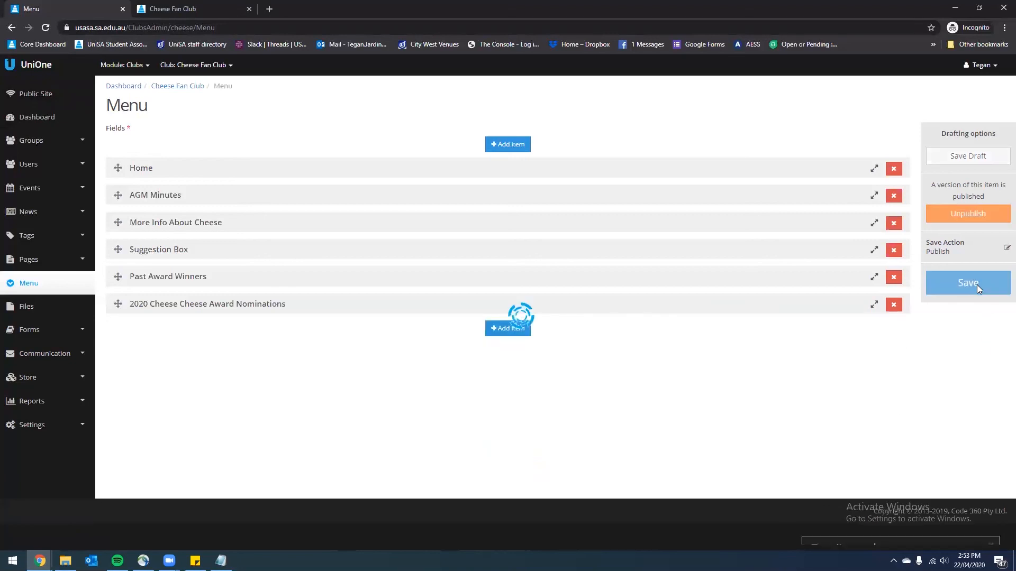
Step: Open the list of the club's pages in the admin site
left_click(73, 260)
left_click(46, 290)
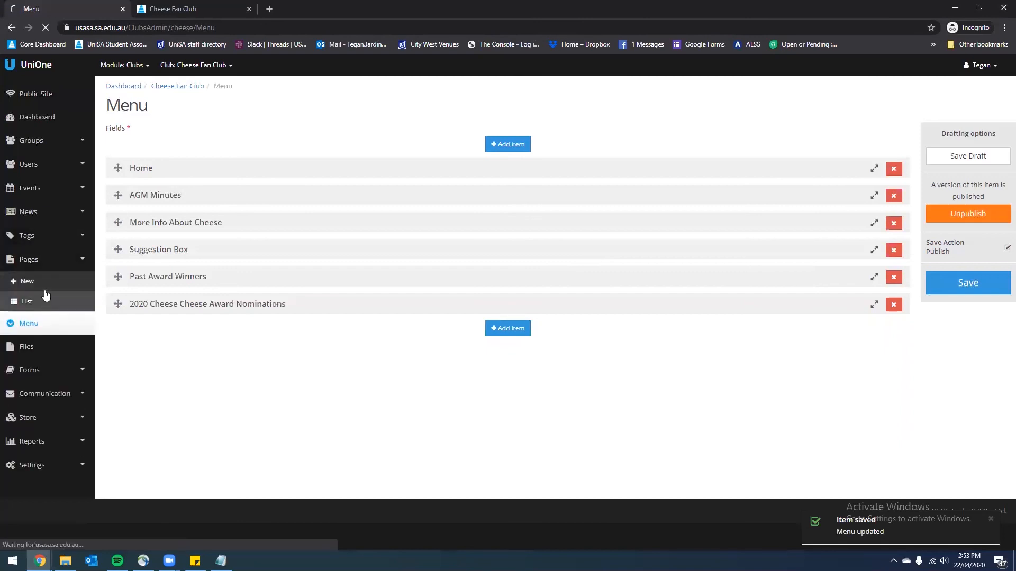